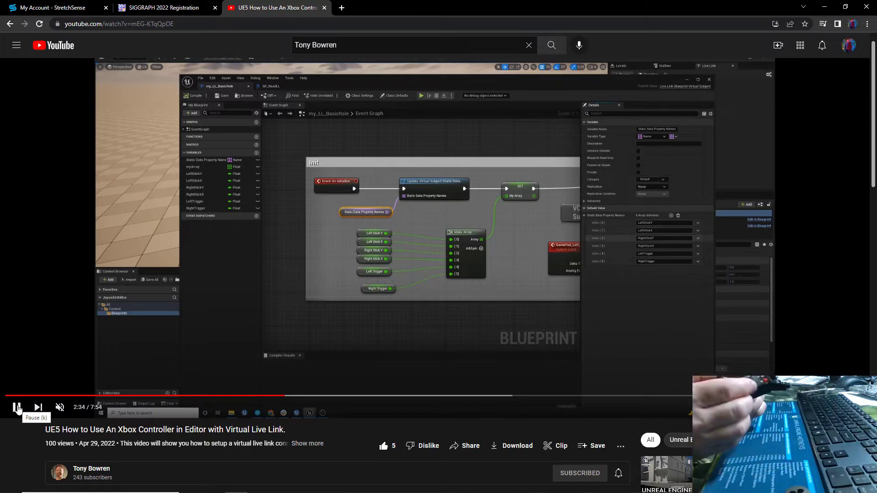
# Pause the Xbox controller Live Link video on YouTube and switch to the Unreal Editor
pyautogui.click(17, 408)
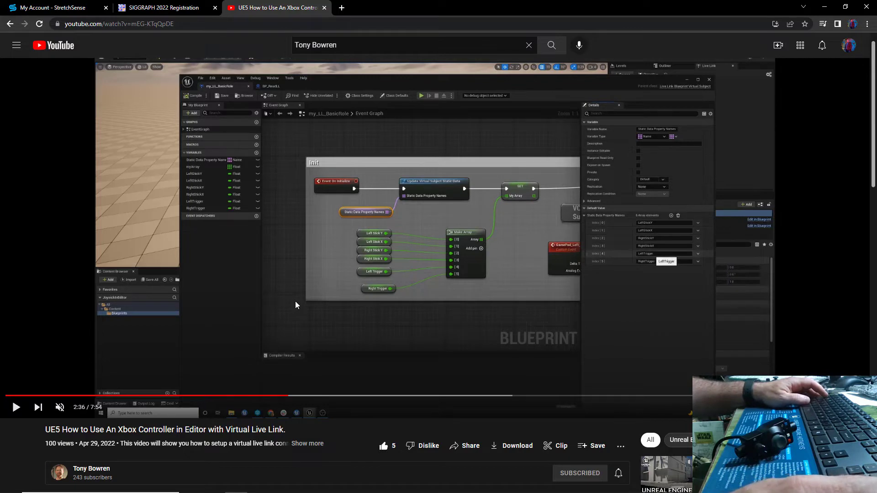
pyautogui.hotkey('alt', 'Tab')
pyautogui.hotkey('alt', 'Tab')
pyautogui.hotkey('alt', 'Tab')
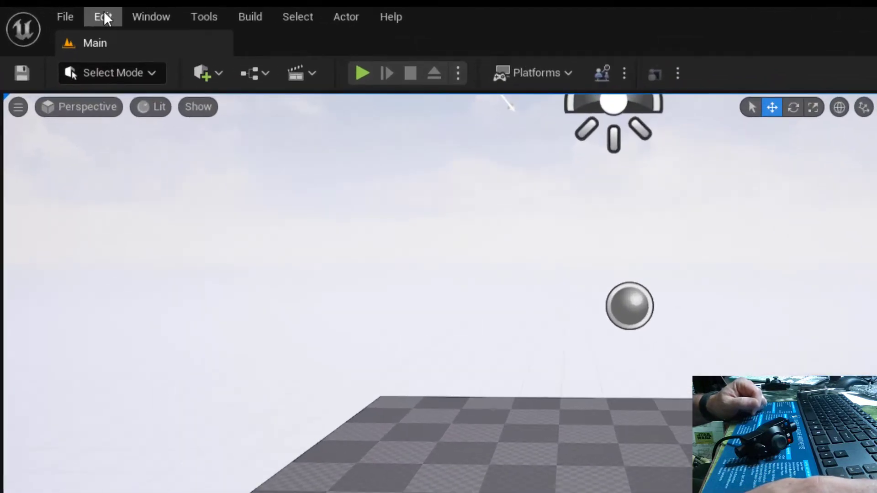
# Open the project's plugin list and check the enabled state of the plugins matching "live", "camera" and "raw"
pyautogui.click(55, 5)
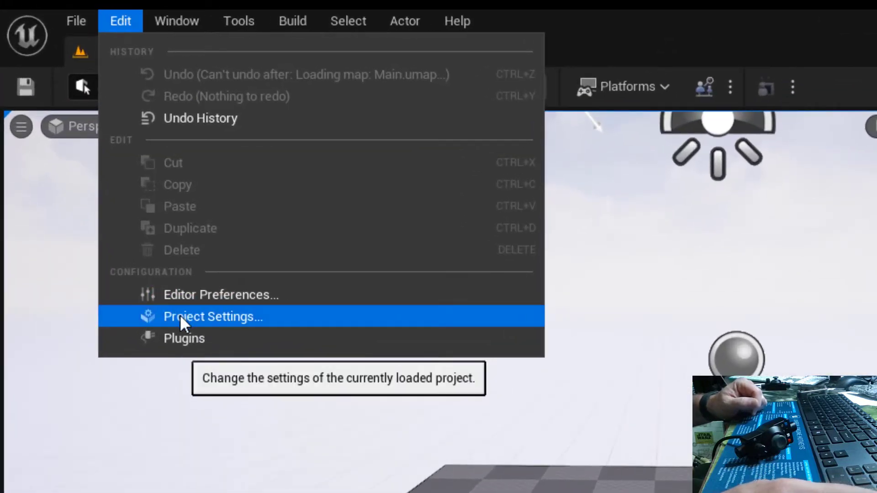
pyautogui.click(180, 339)
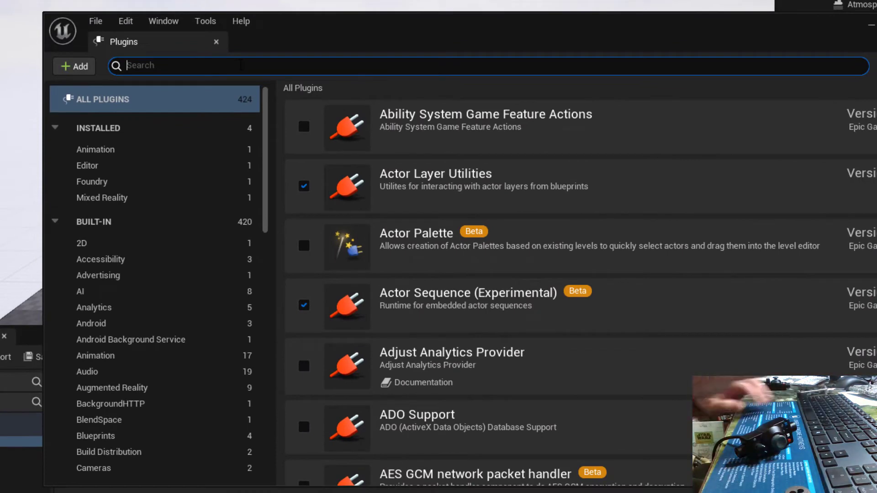
pyautogui.write('live')
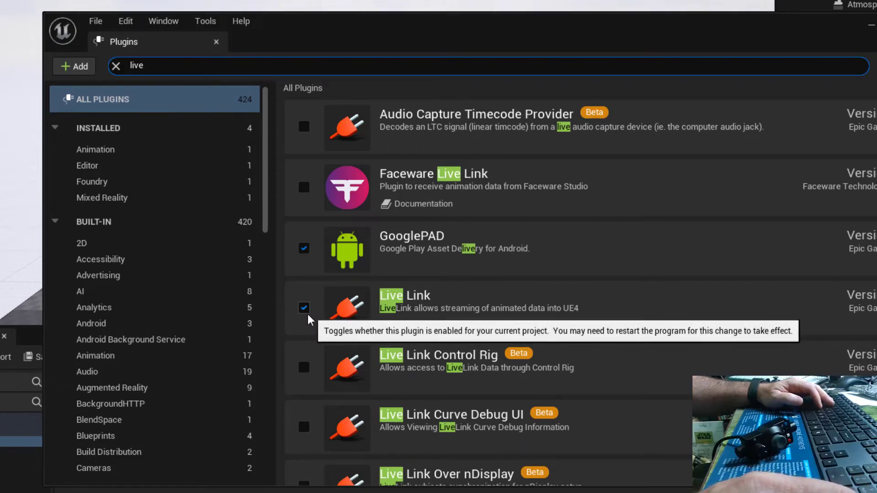
pyautogui.hotkey('ctrl', 'a')
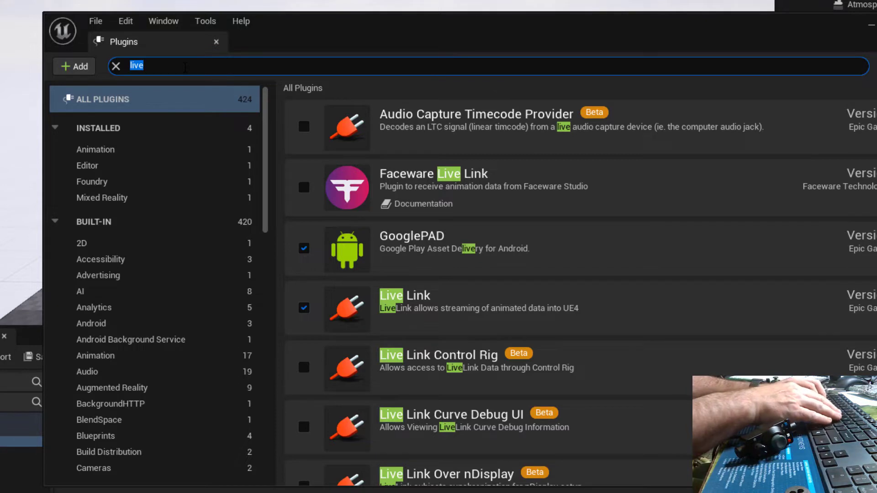
pyautogui.write('camera')
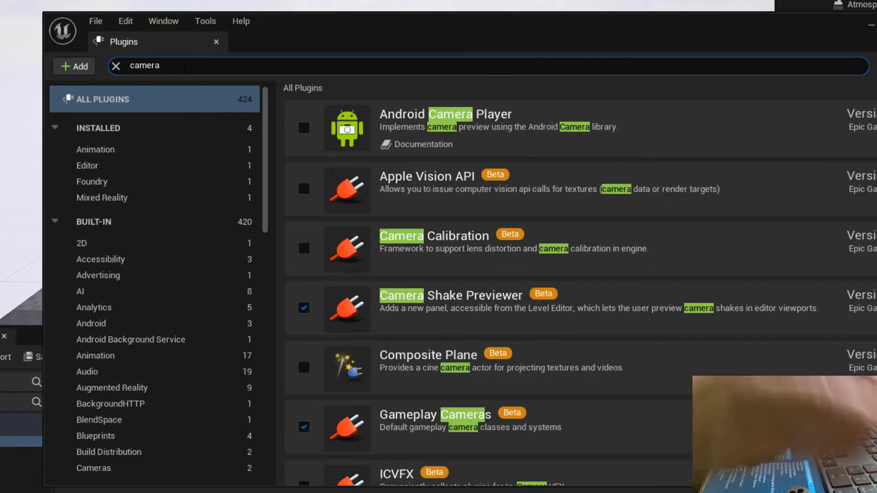
pyautogui.scroll(-5, 378, 211)
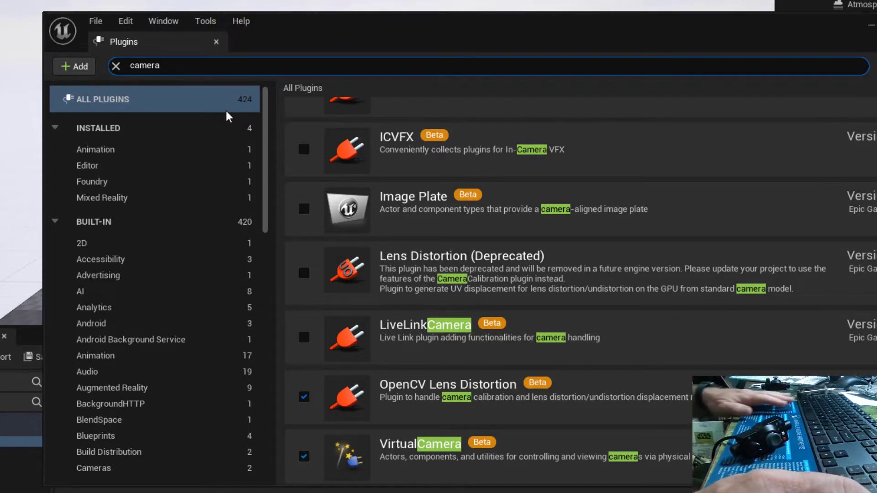
pyautogui.doubleClick(182, 65)
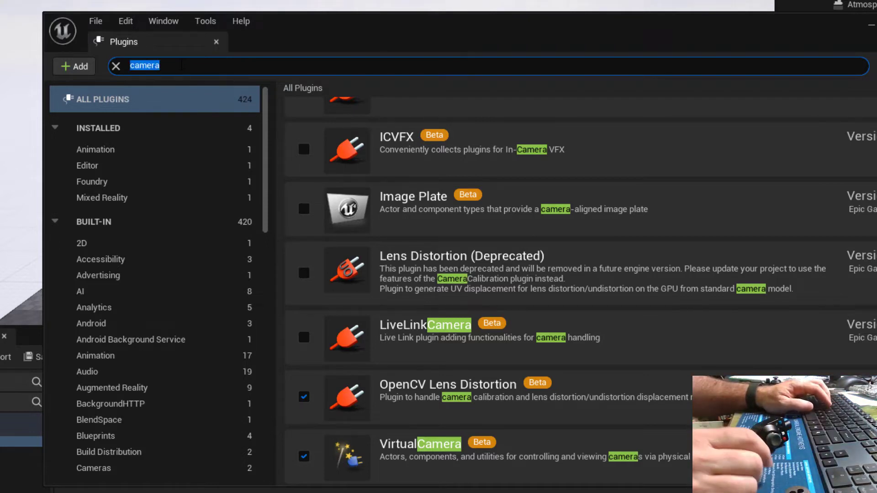
pyautogui.write('raw')
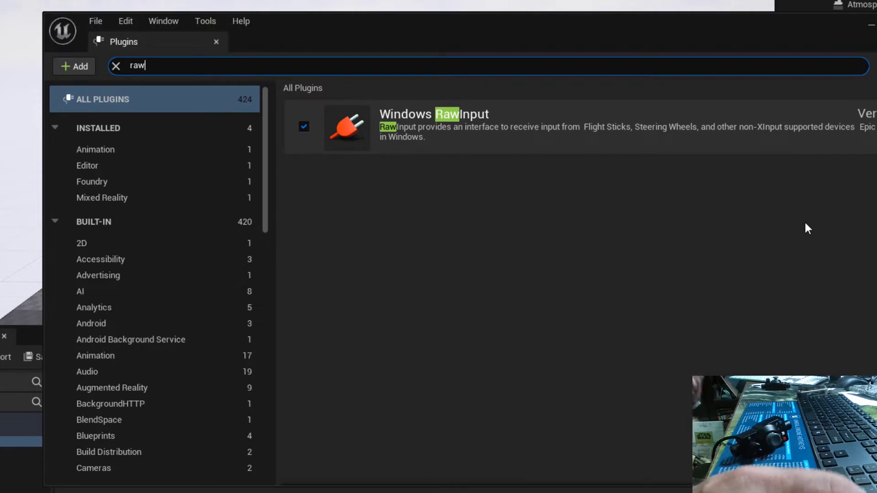
# Add one device configuration in the Raw Input plugin section of the project settings and expand its Index [0] entry
pyautogui.click(524, 226)
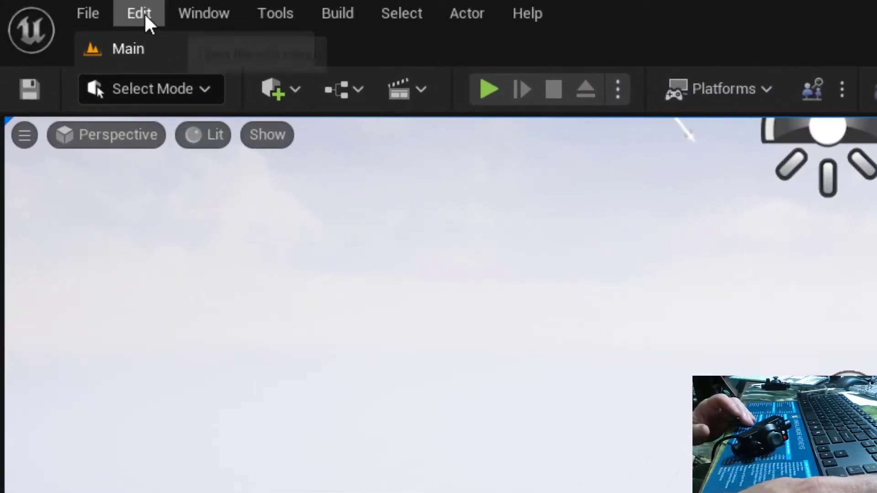
pyautogui.click(145, 13)
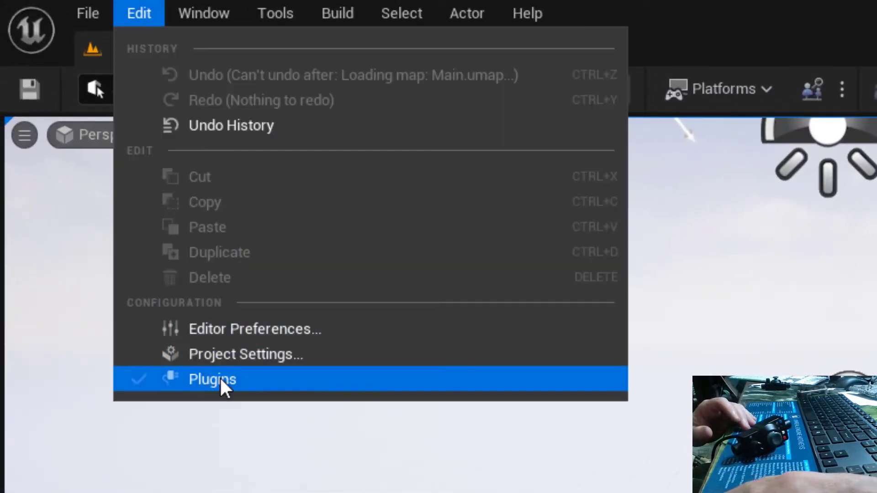
pyautogui.click(220, 355)
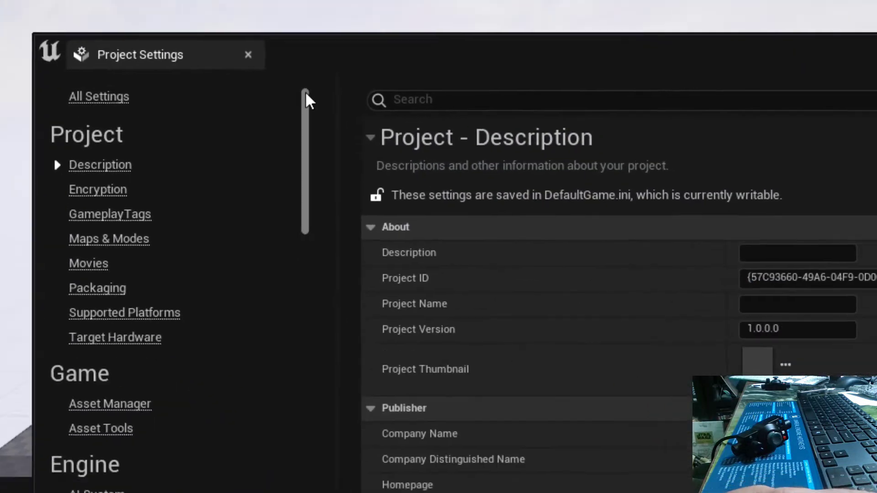
pyautogui.moveTo(529, 308); pyautogui.dragTo(262, 489)
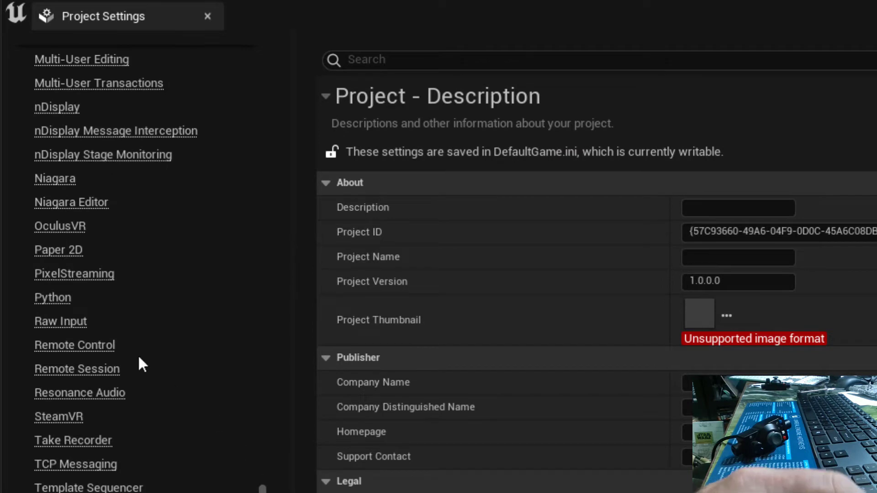
pyautogui.click(57, 325)
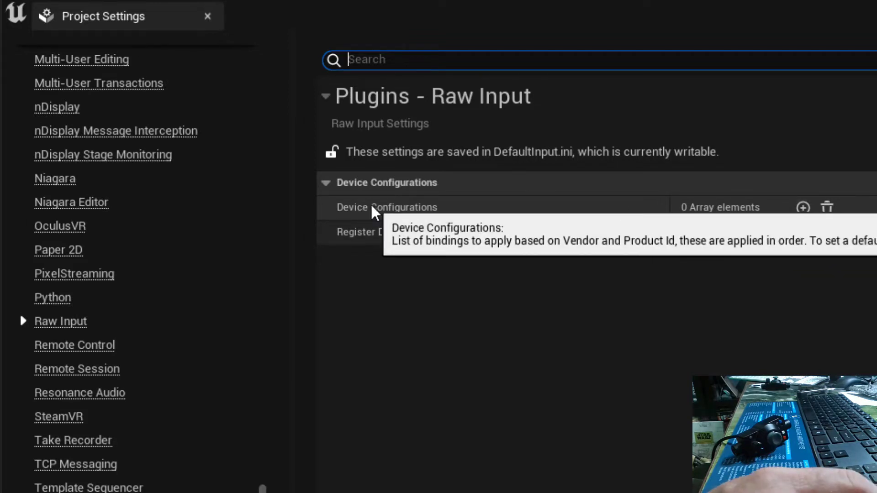
pyautogui.click(803, 209)
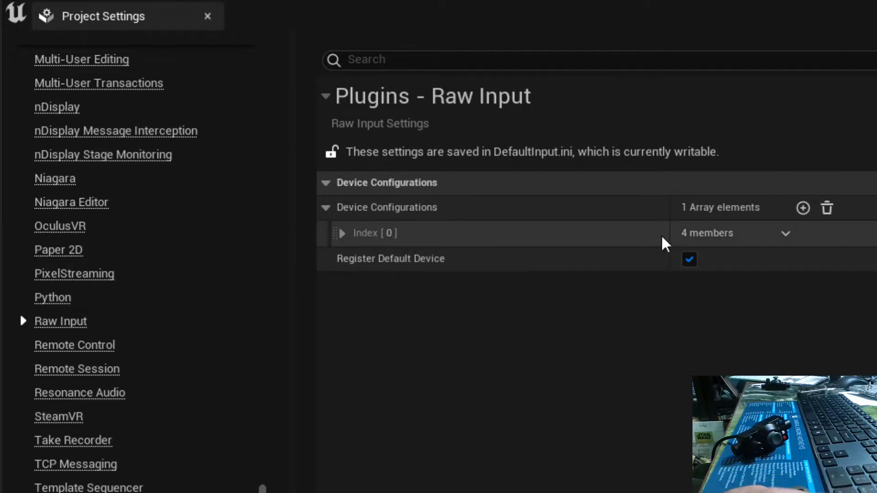
pyautogui.click(342, 234)
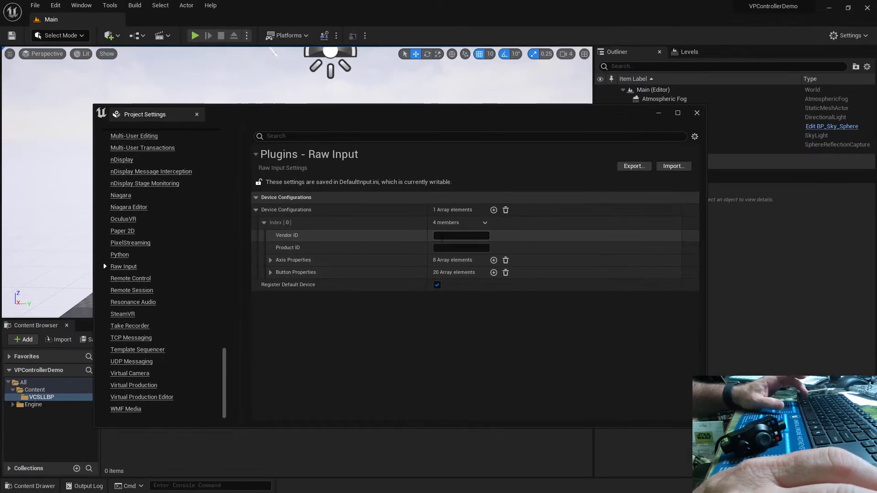
# Open Device Manager and view the events of the HID-compliant game controller under Human Interface Devices to find its vendor and product IDs
pyautogui.press('super')
pyautogui.write('Device')
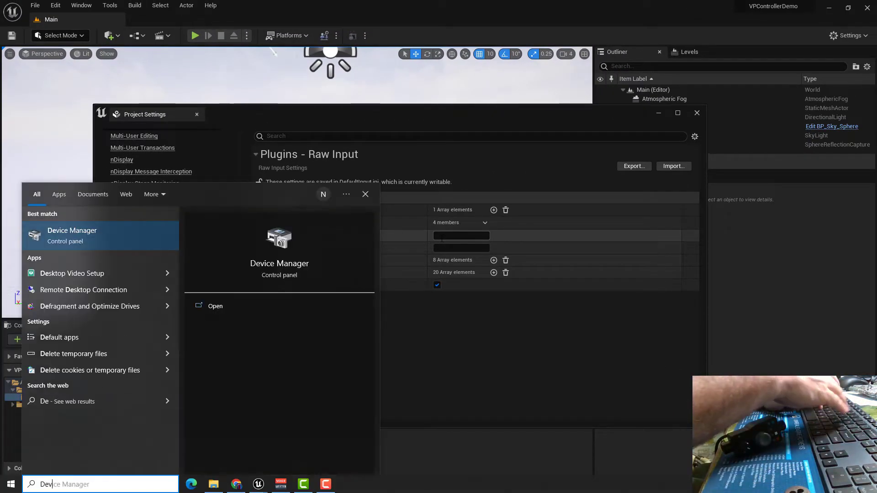
pyautogui.click(98, 240)
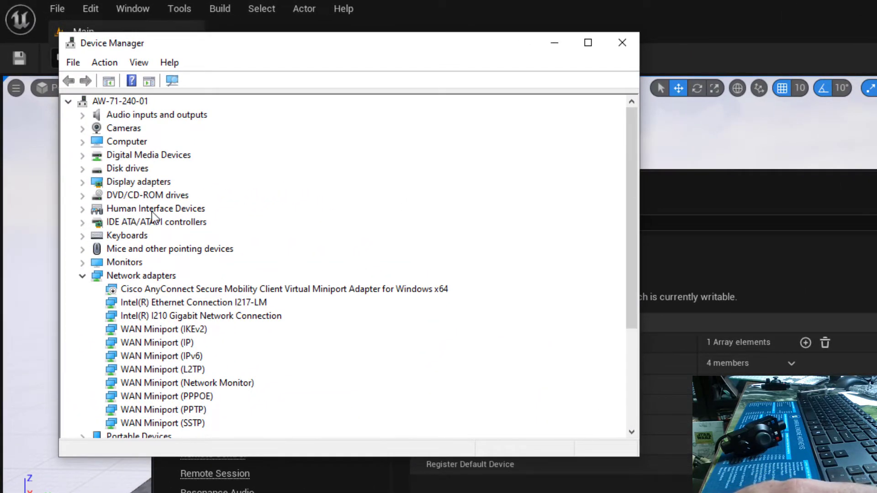
pyautogui.click(83, 209)
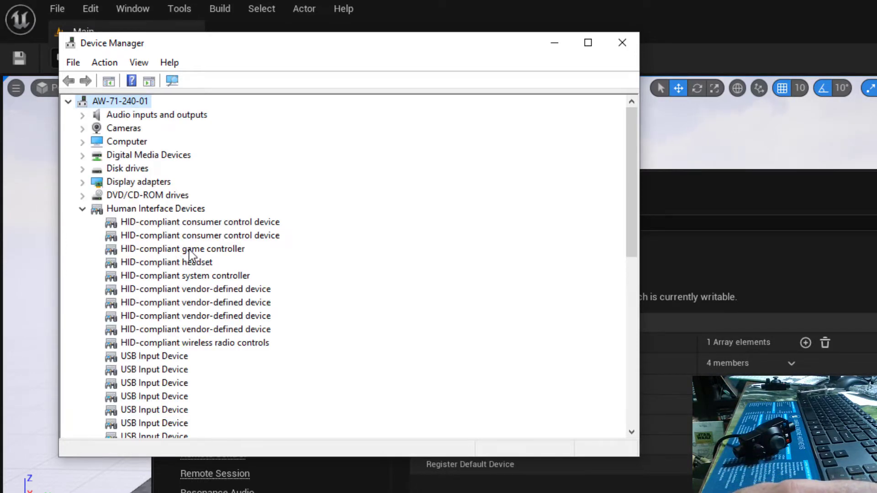
pyautogui.doubleClick(192, 250)
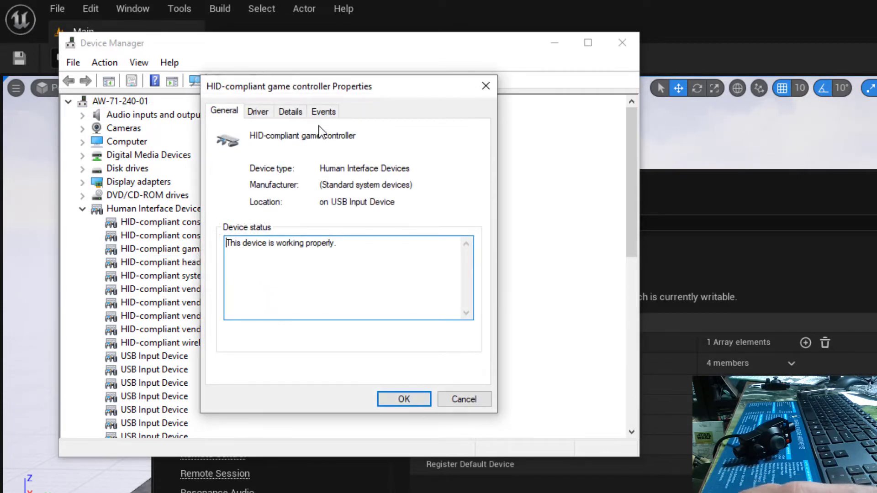
pyautogui.click(325, 111)
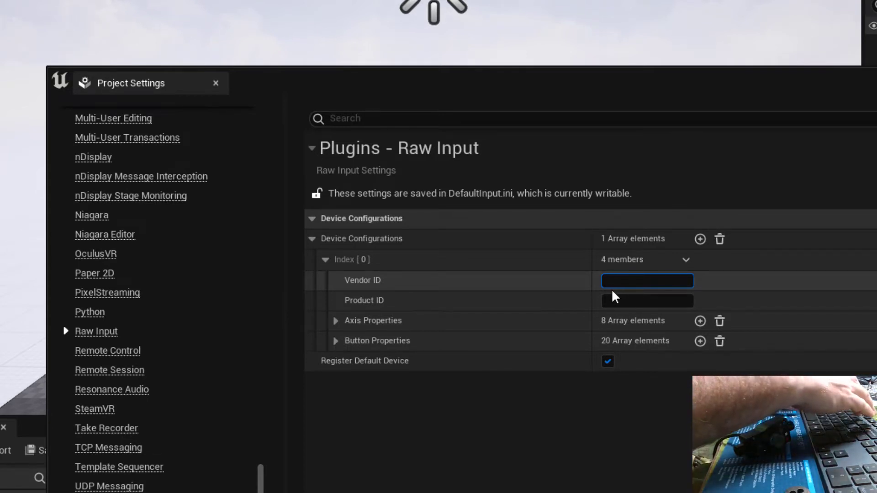
# Set the Vendor ID of the Raw Input device configuration to 0x131D in the Unreal project settings
pyautogui.write('0x')
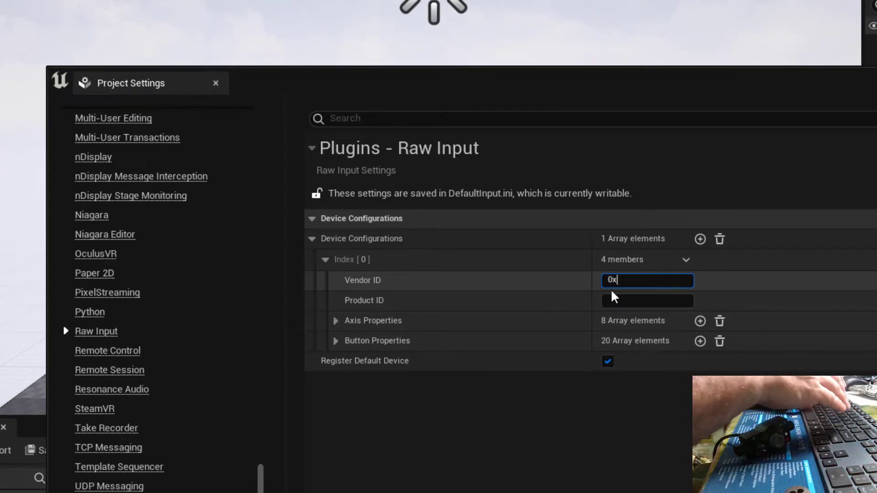
pyautogui.write('131')
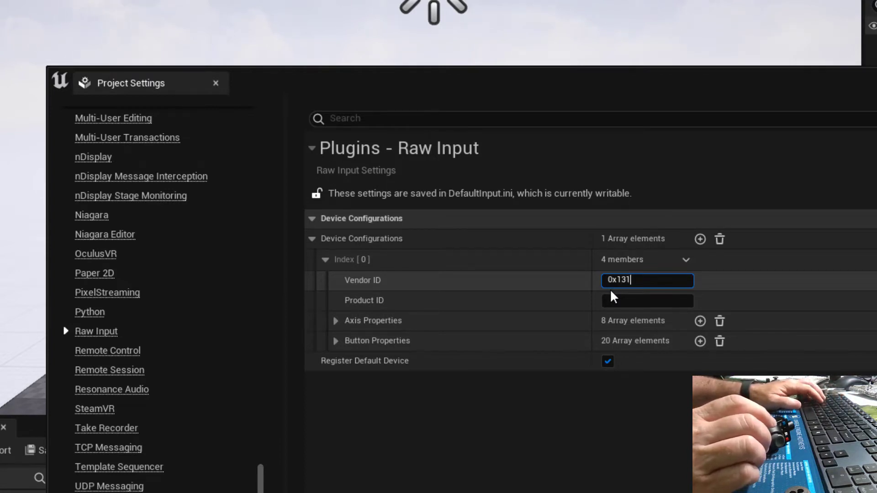
pyautogui.write('D')
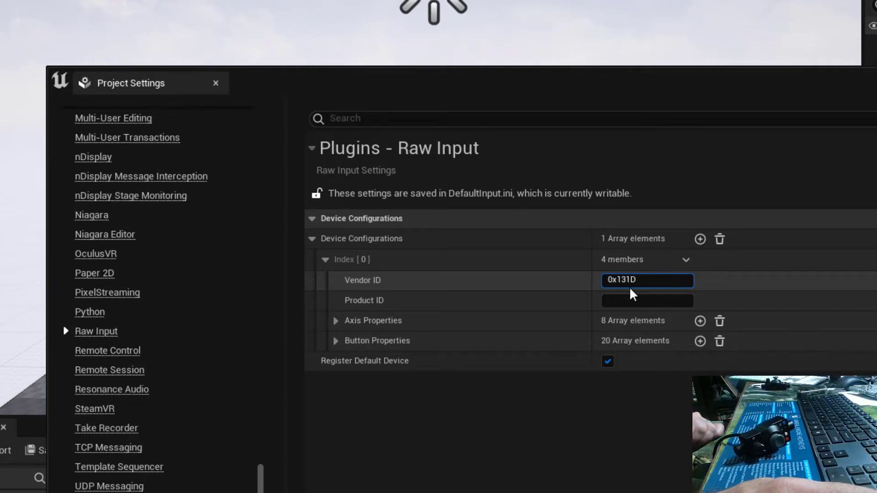
# Consult the game controller's device events again for the product ID and set the device configuration's Product ID to 0x0119
pyautogui.hotkey('alt', 'Tab')
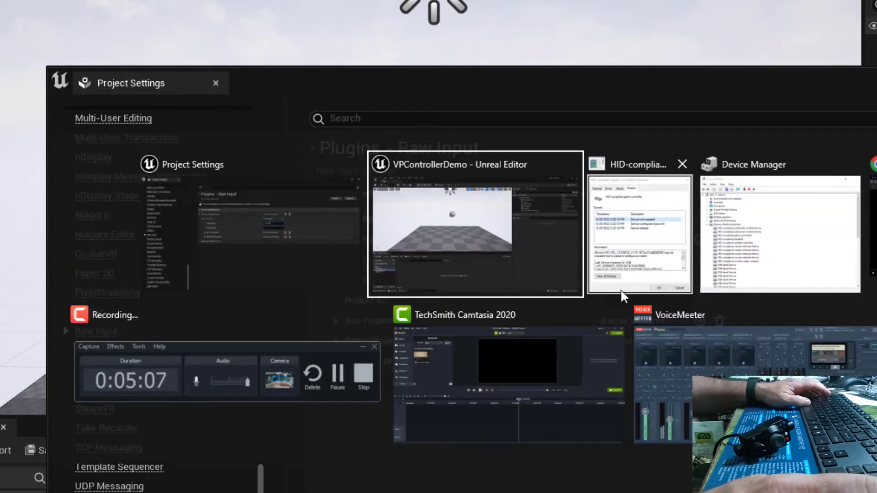
pyautogui.click(621, 289)
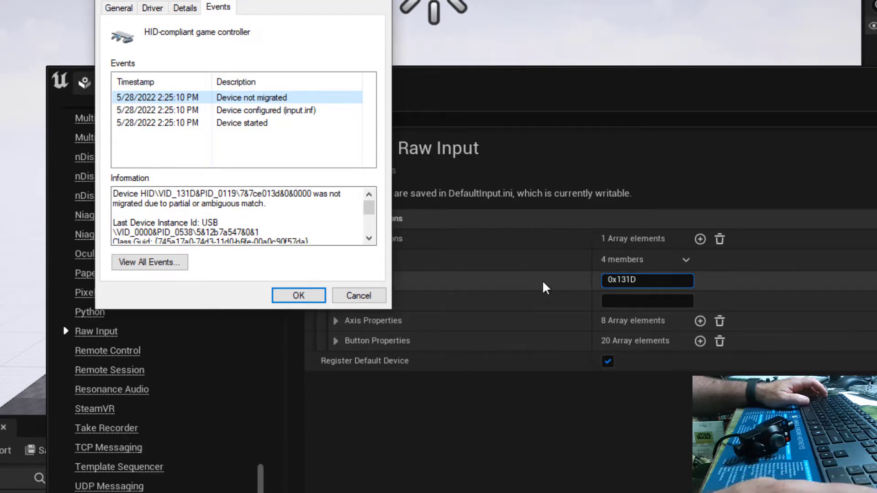
pyautogui.click(608, 300)
pyautogui.write('0x')
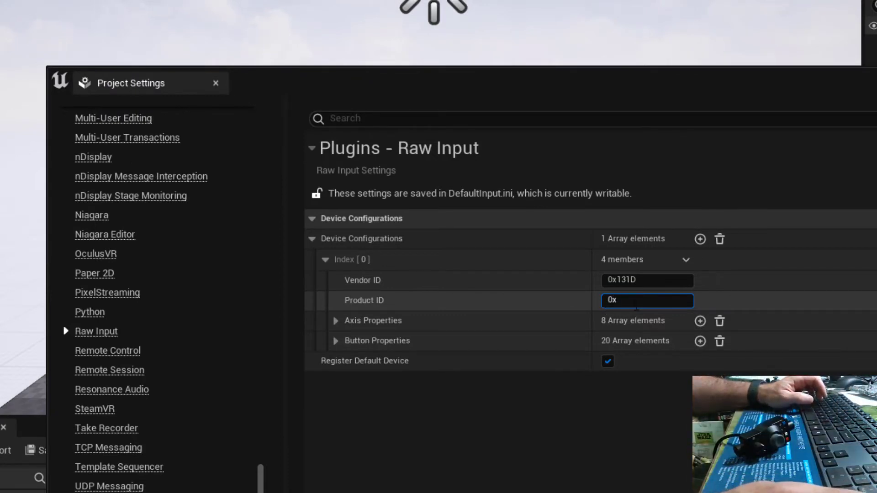
pyautogui.write('0199')
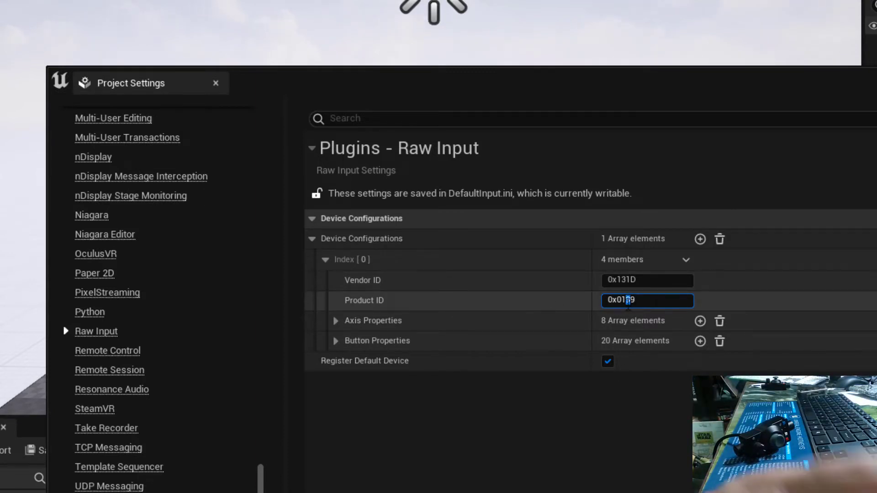
pyautogui.write('1')
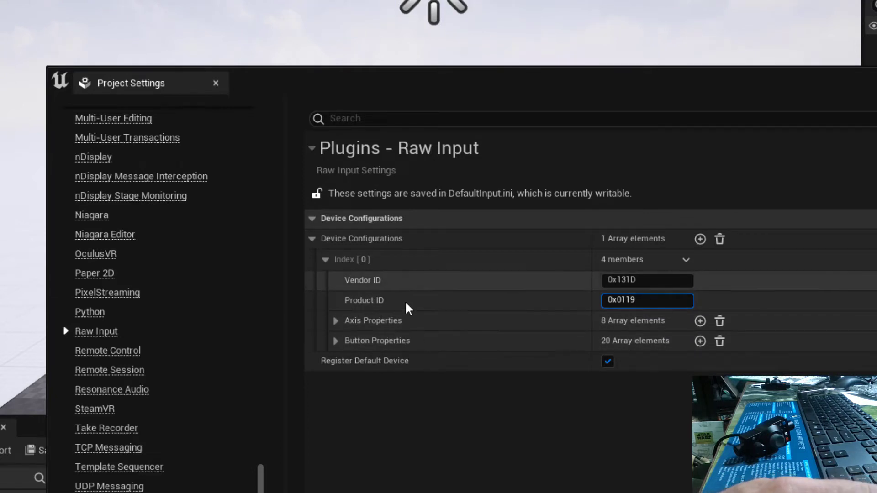
# Expand Button Properties Index [0] to [2] and Axis Properties Index [0] of the device configuration to examine their key assignments
pyautogui.click(336, 340)
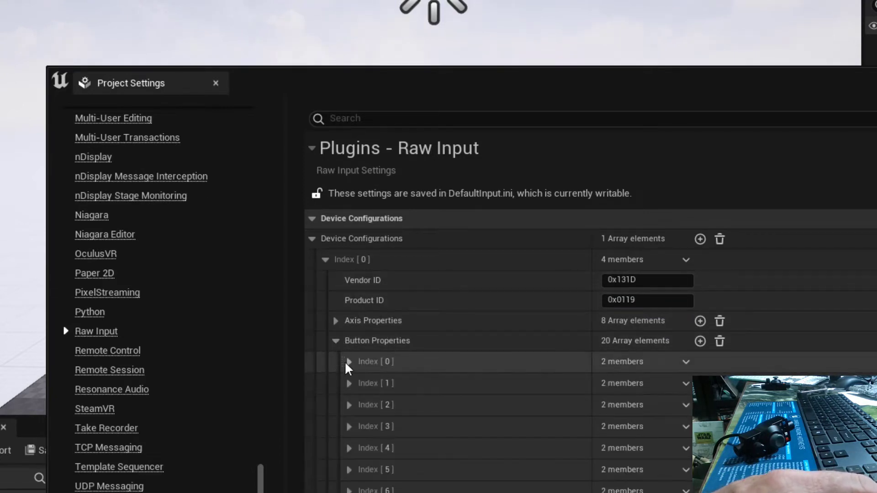
pyautogui.click(349, 361)
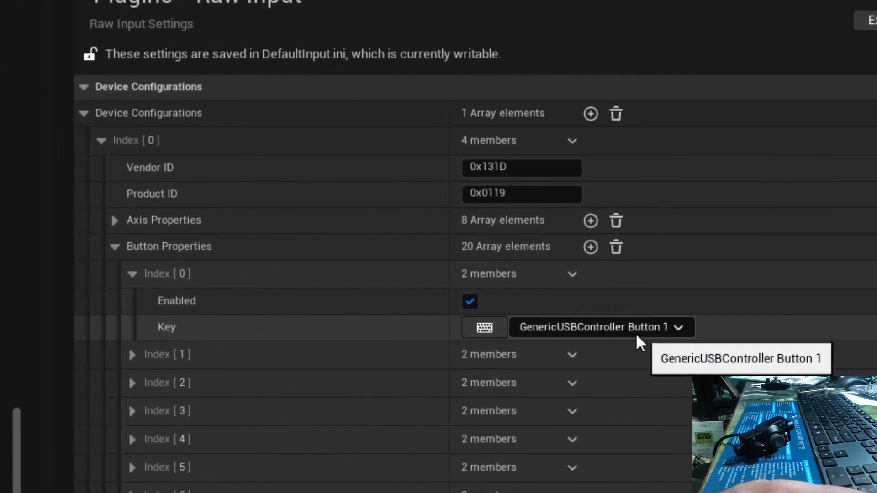
pyautogui.click(133, 355)
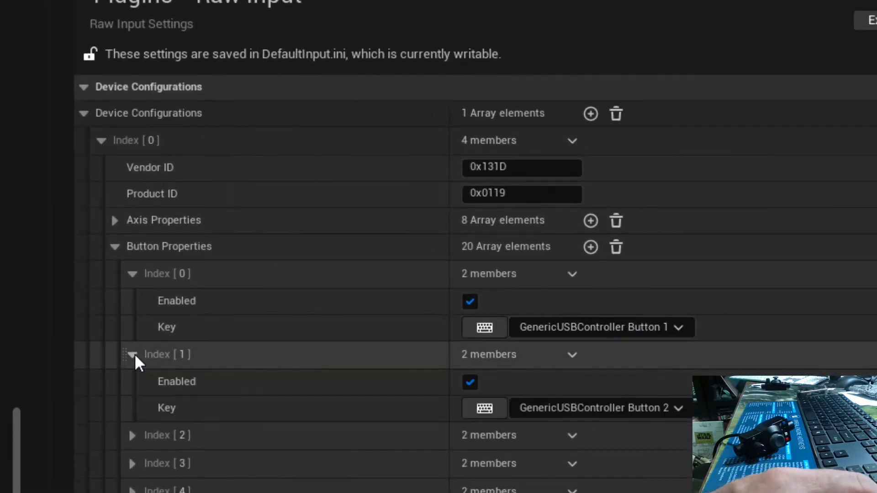
pyautogui.click(132, 435)
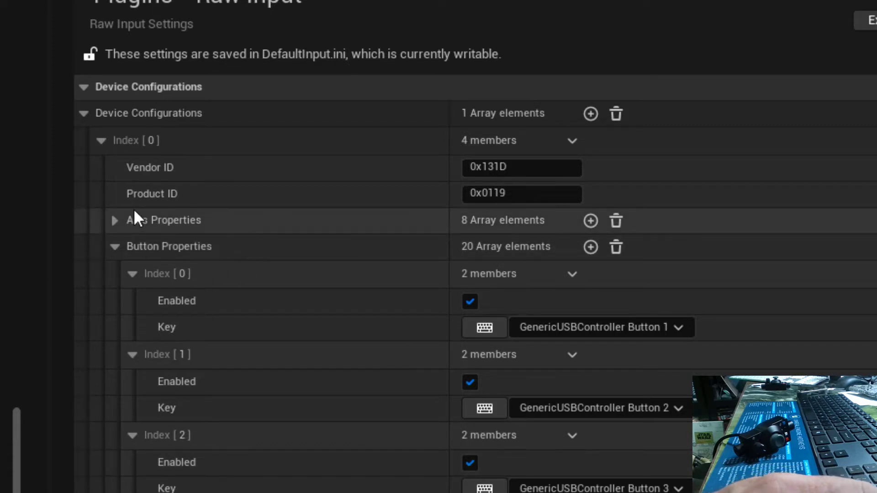
pyautogui.click(114, 220)
pyautogui.click(133, 247)
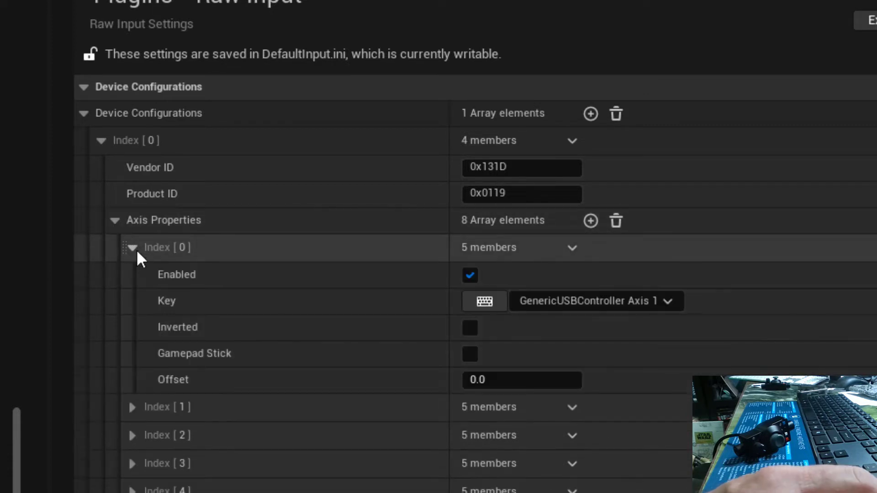
# Expand Axis Properties Index [1] to examine its key assignment, and close the project settings
pyautogui.click(132, 407)
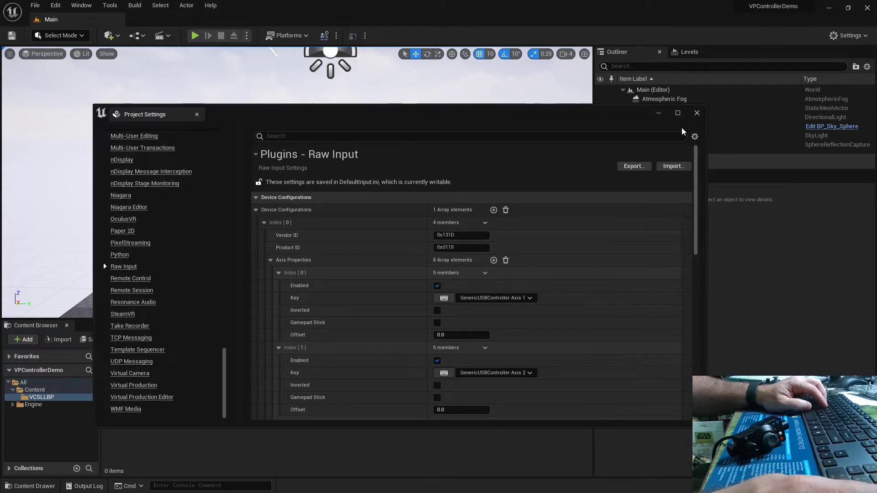
pyautogui.click(696, 114)
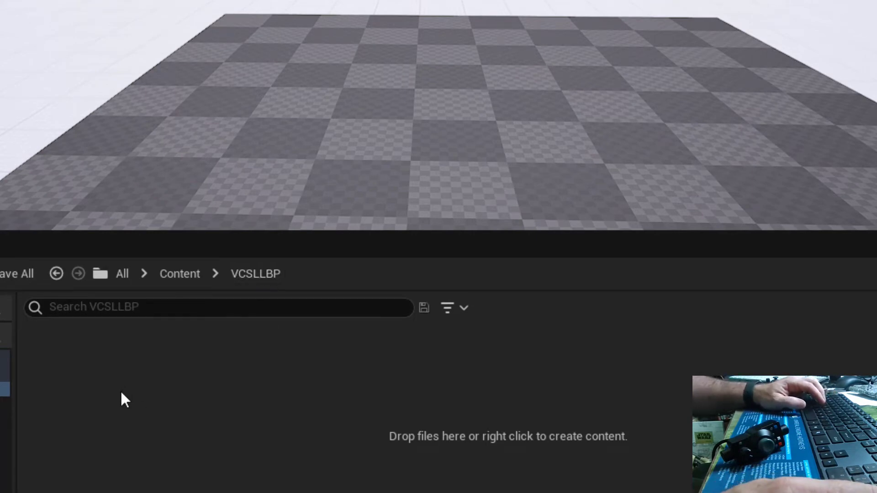
# Create a Live Link Blueprint Virtual Subject with the LiveLinkCameraRole in the VCSLLBP content folder
pyautogui.rightClick(79, 383)
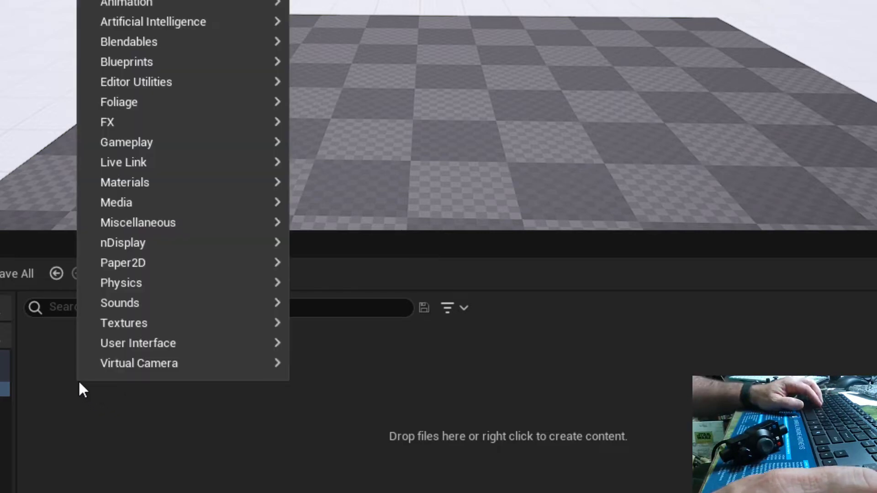
pyautogui.moveTo(124, 168)
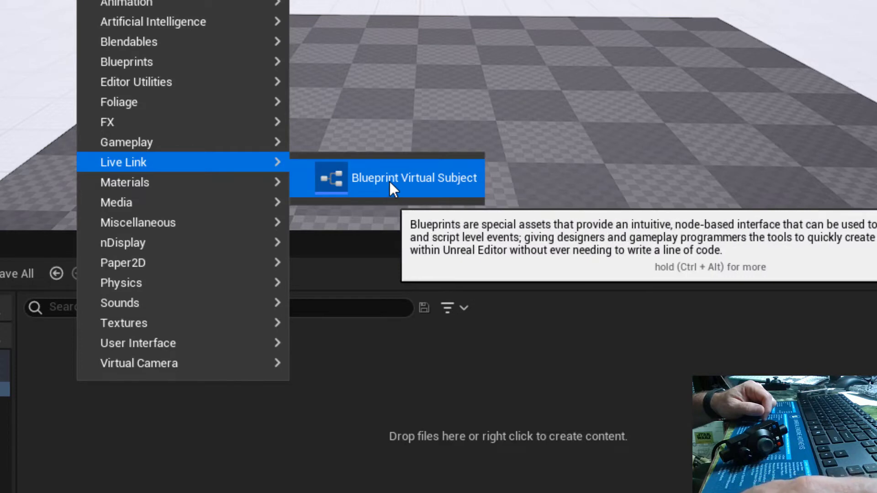
pyautogui.click(391, 179)
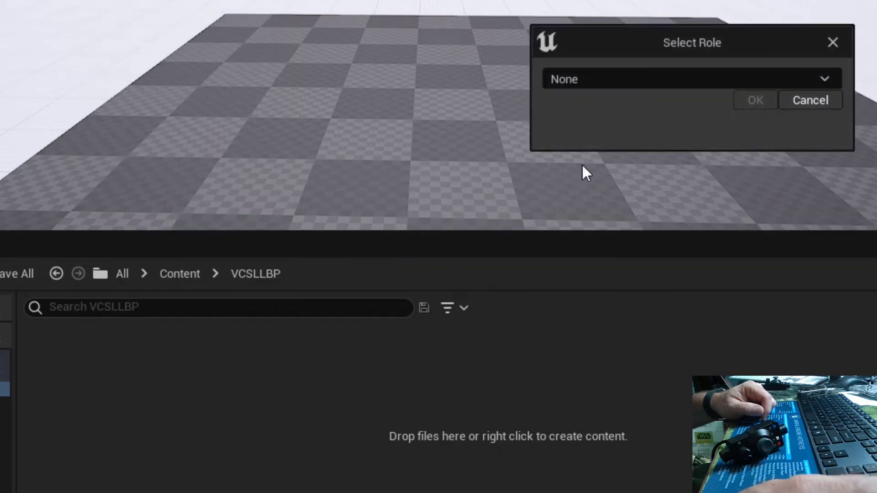
pyautogui.click(627, 81)
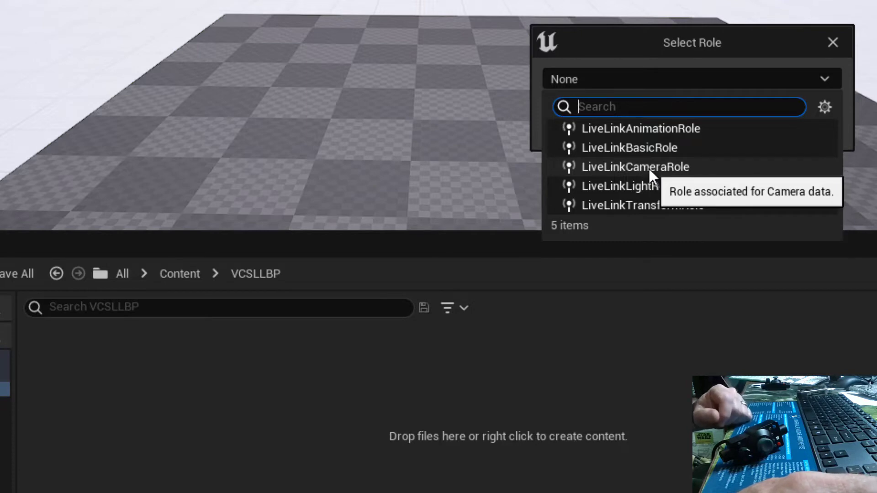
pyautogui.click(633, 168)
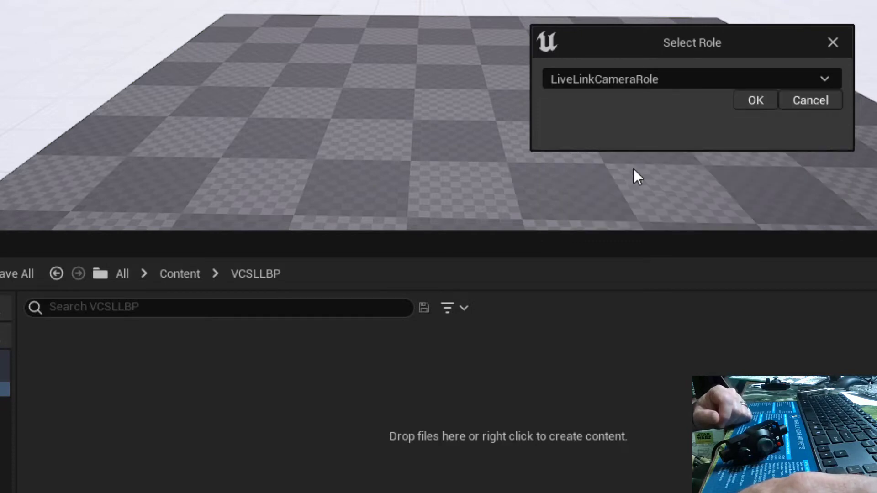
pyautogui.click(754, 103)
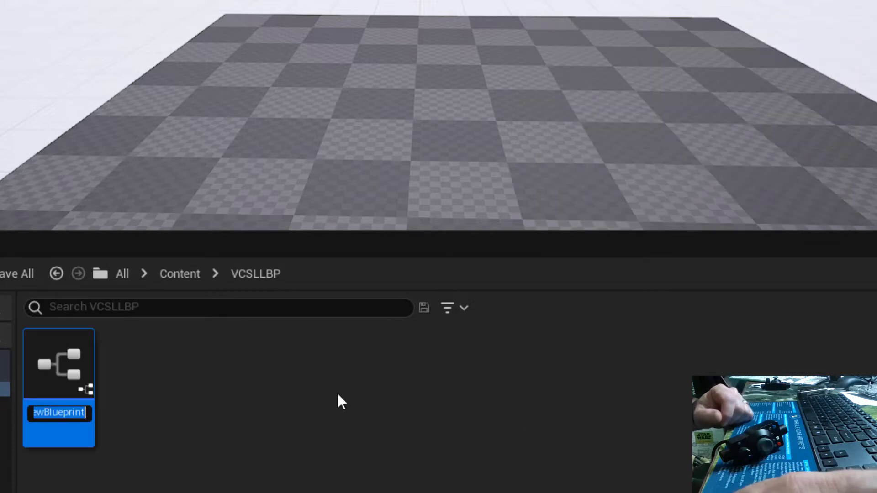
# Name the new virtual subject blueprint VCSLLBP01 and save it
pyautogui.write('V')
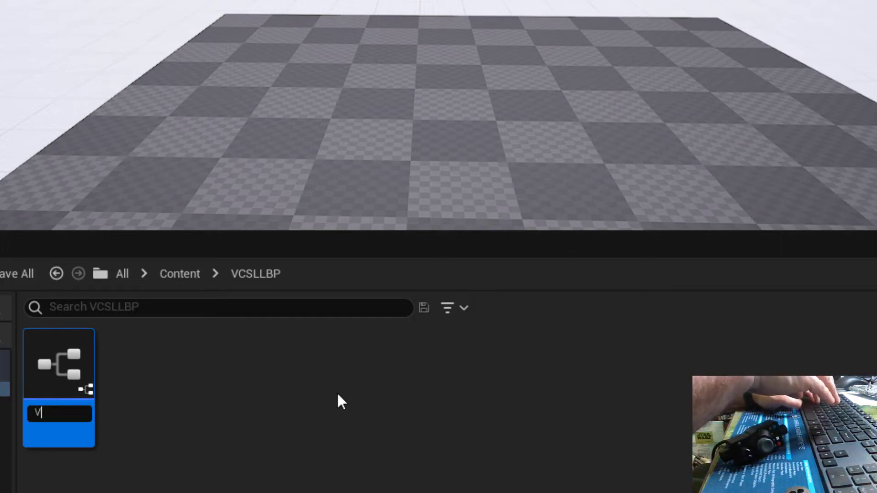
pyautogui.write('CSLL')
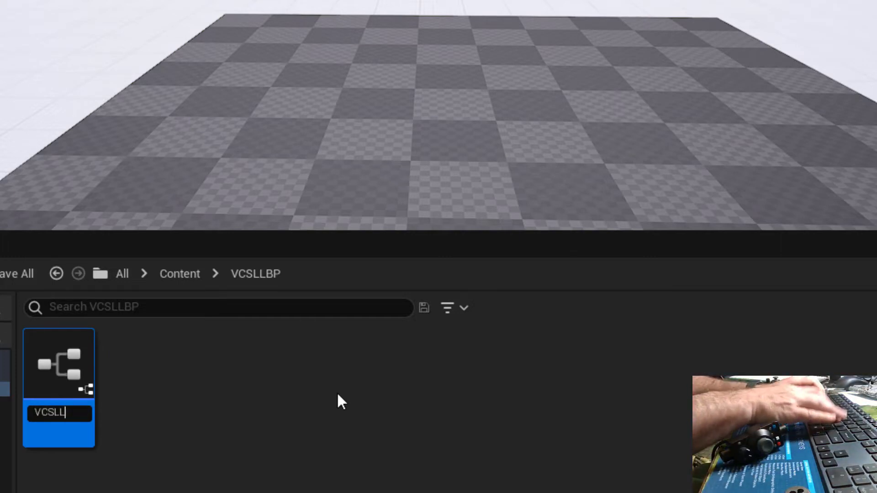
pyautogui.write('BP')
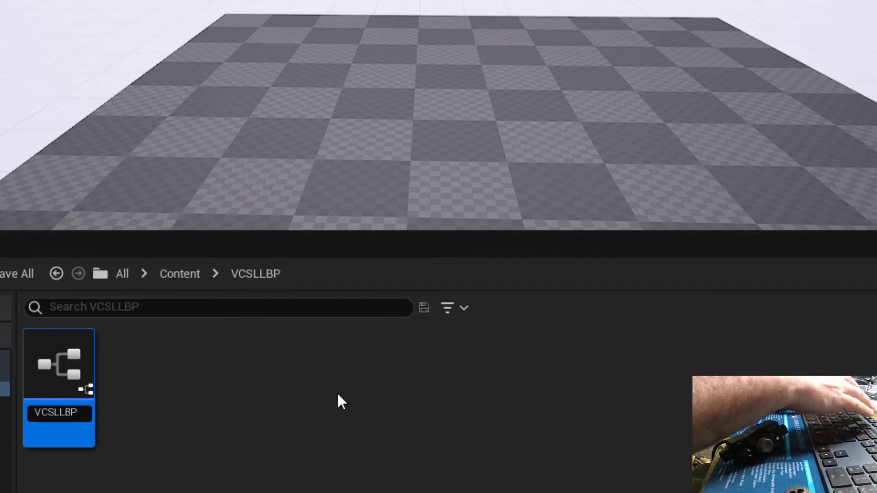
pyautogui.write('01')
pyautogui.press('Return')
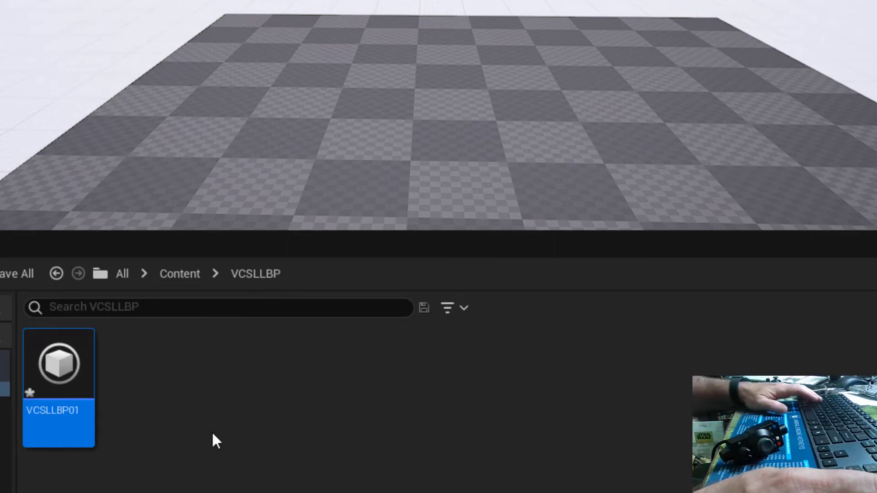
pyautogui.hotkey('ctrl', 's')
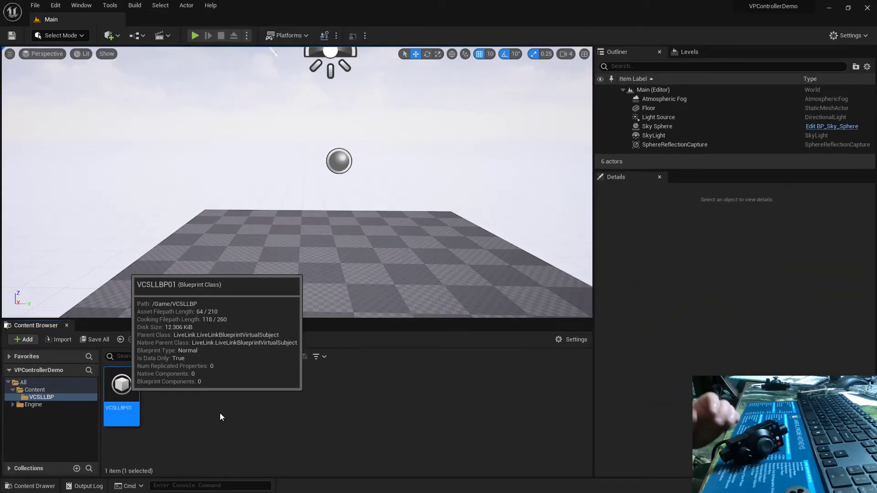
# Open the VCSLLBP01 blueprint and reposition its editor window and event graph for editing
pyautogui.press('Return')
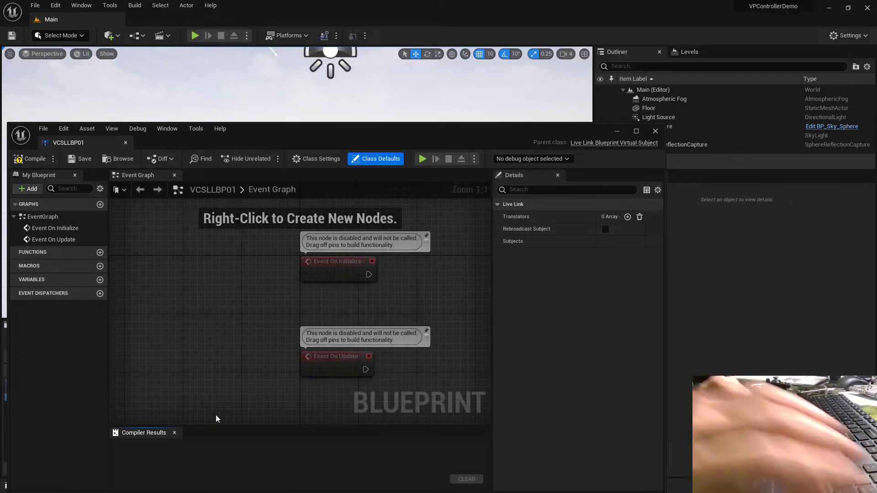
pyautogui.moveTo(368, 124); pyautogui.dragTo(483, 68)
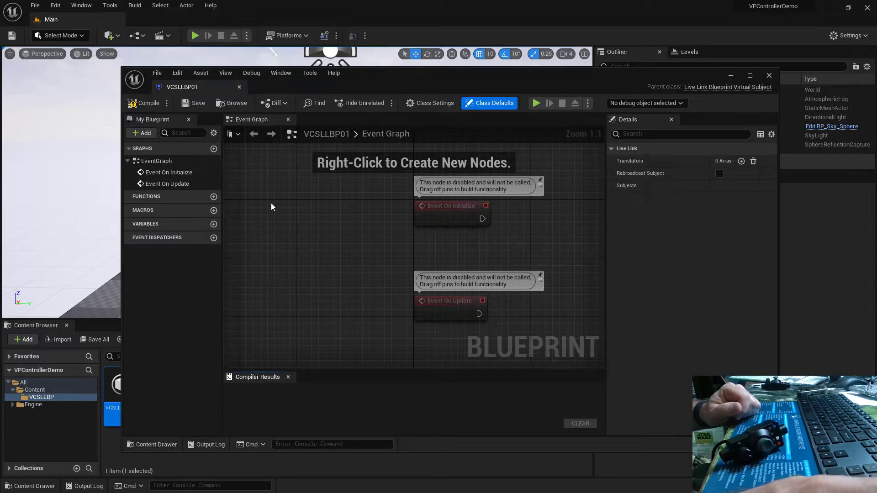
pyautogui.moveTo(349, 223); pyautogui.dragTo(277, 242, button='right')
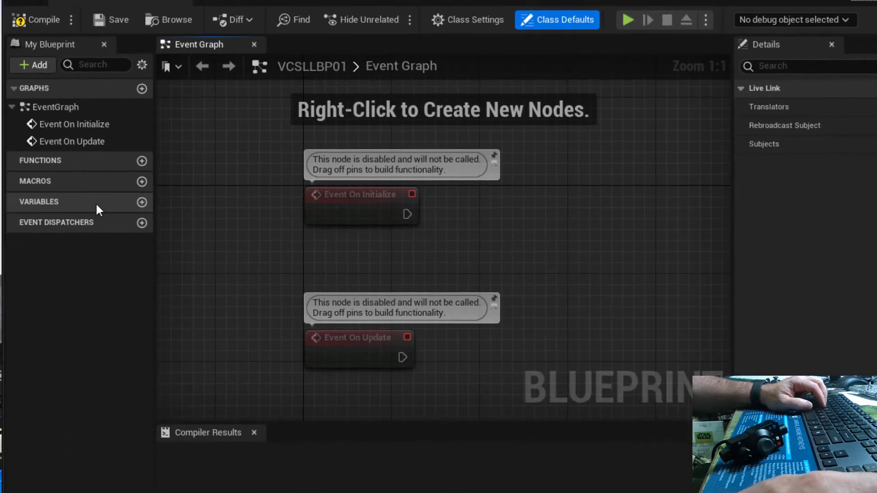
# Add a new variable named VCACamData to the VCSLLBP01 blueprint
pyautogui.click(142, 203)
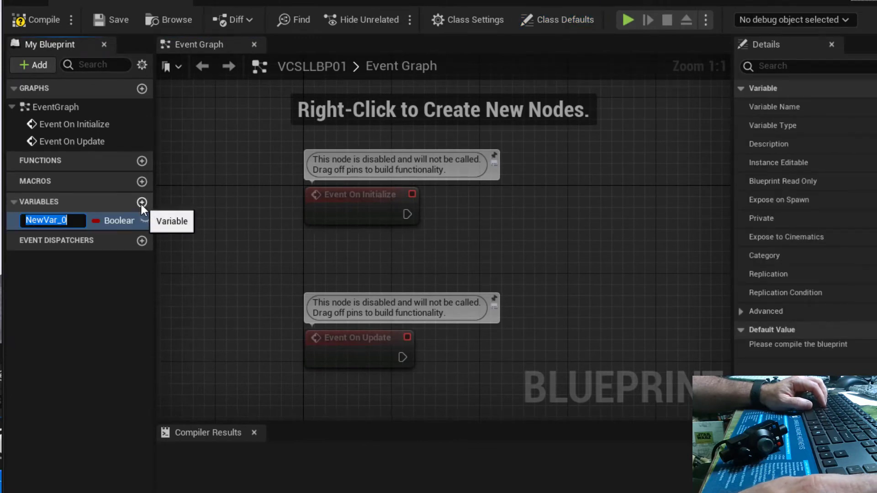
pyautogui.write('V')
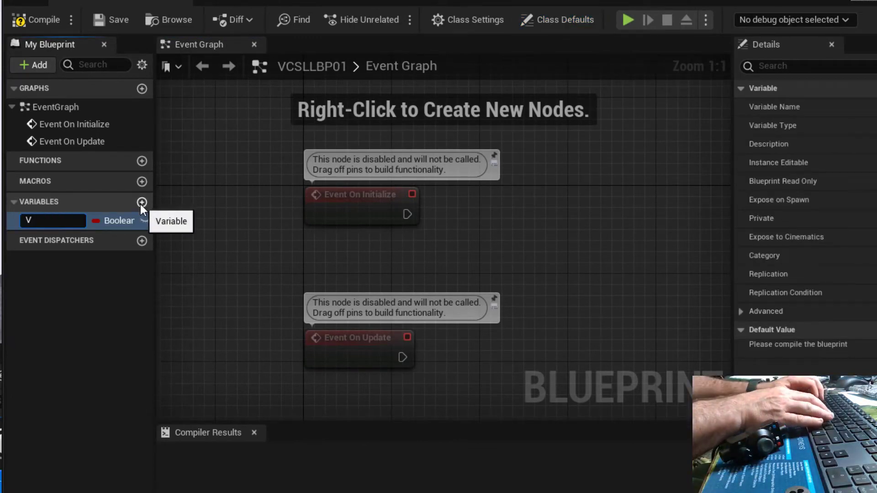
pyautogui.write('CACamData')
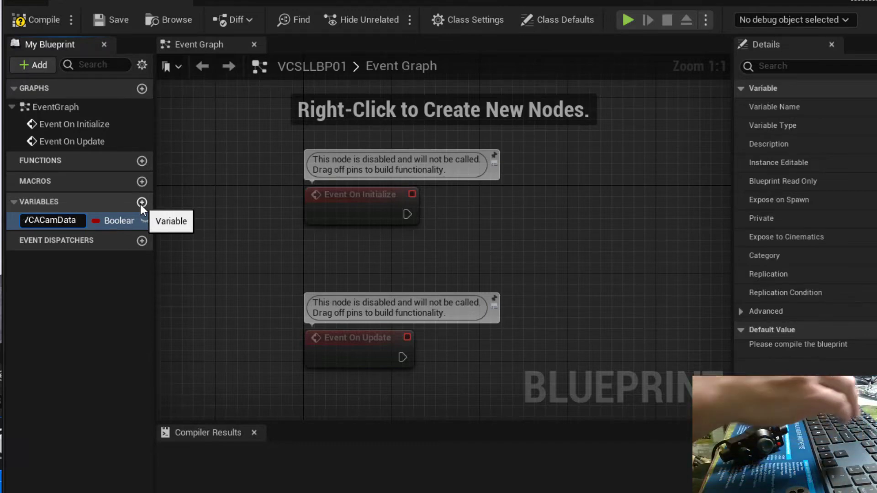
pyautogui.press('Return')
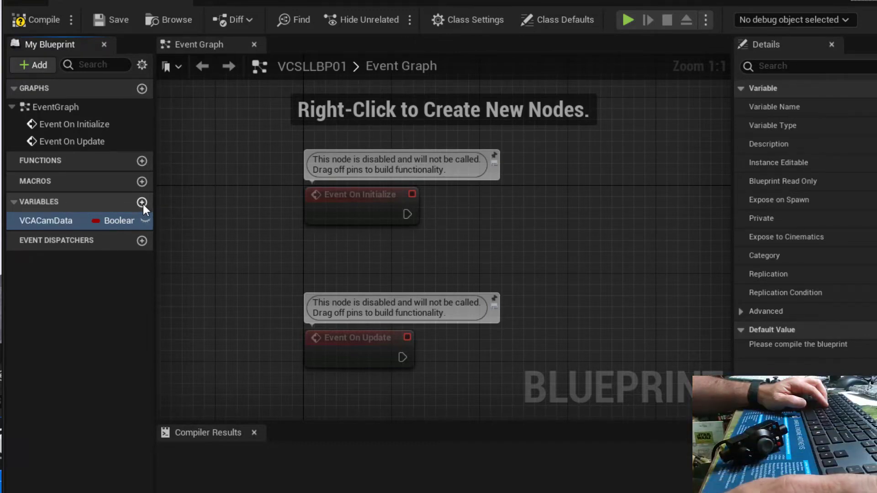
# Correct the new variable's name to VCSCamData
pyautogui.doubleClick(35, 222)
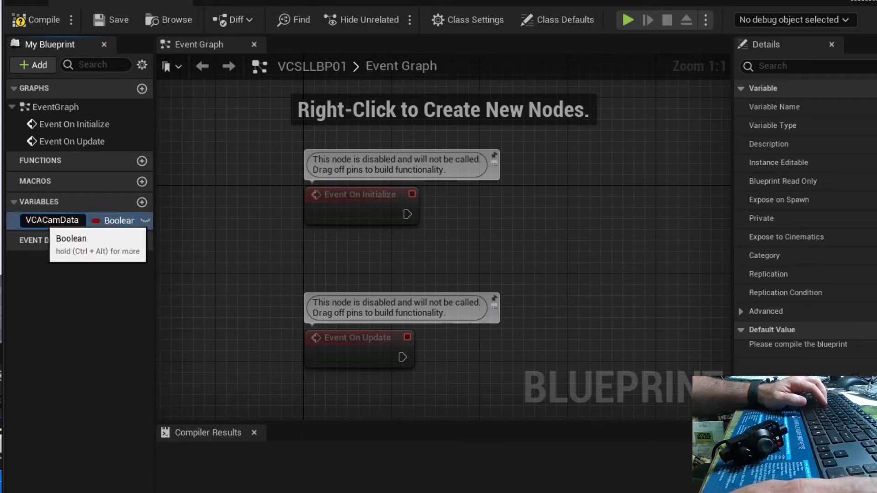
pyautogui.press('Left')
pyautogui.press('Left')
pyautogui.press('Left')
pyautogui.press('Left')
pyautogui.press('Left')
pyautogui.press('Left')
pyautogui.press('Left')
pyautogui.press('BackSpace')
pyautogui.write('S')
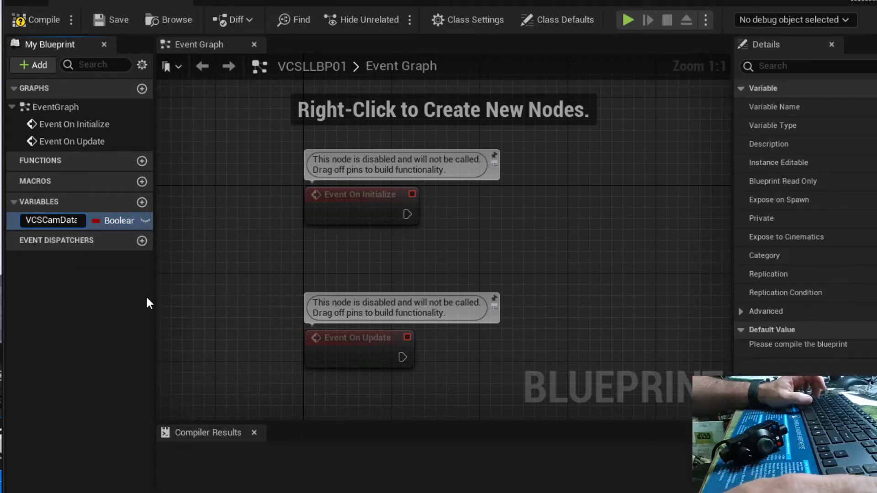
# Change the VCSCamData variable's type to the Live Link Camera Blueprint Data structure and compile the blueprint
pyautogui.click(116, 220)
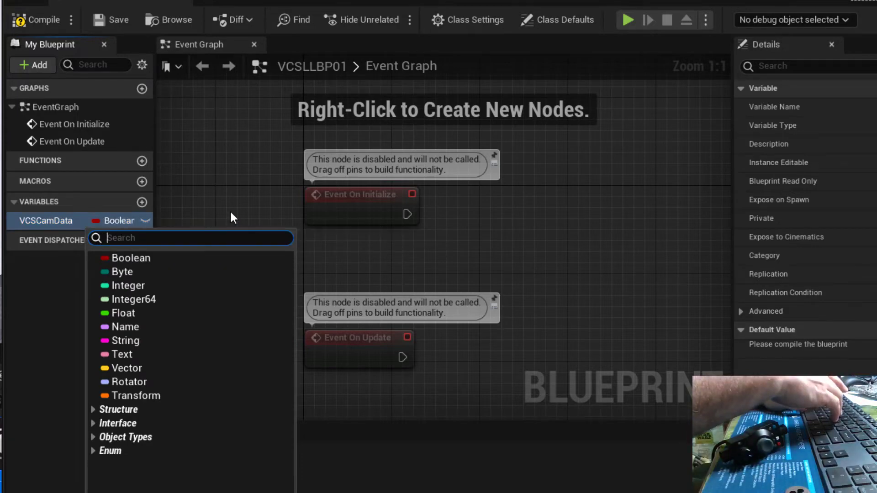
pyautogui.write('Live')
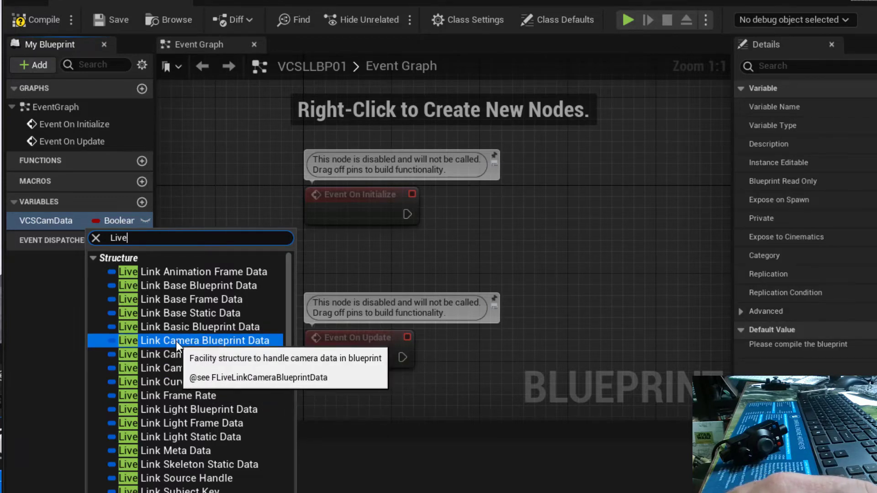
pyautogui.click(229, 342)
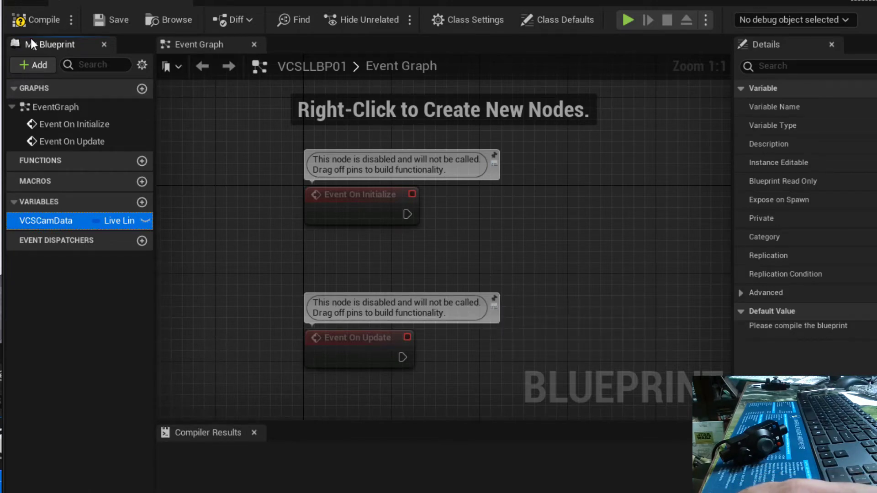
pyautogui.click(35, 20)
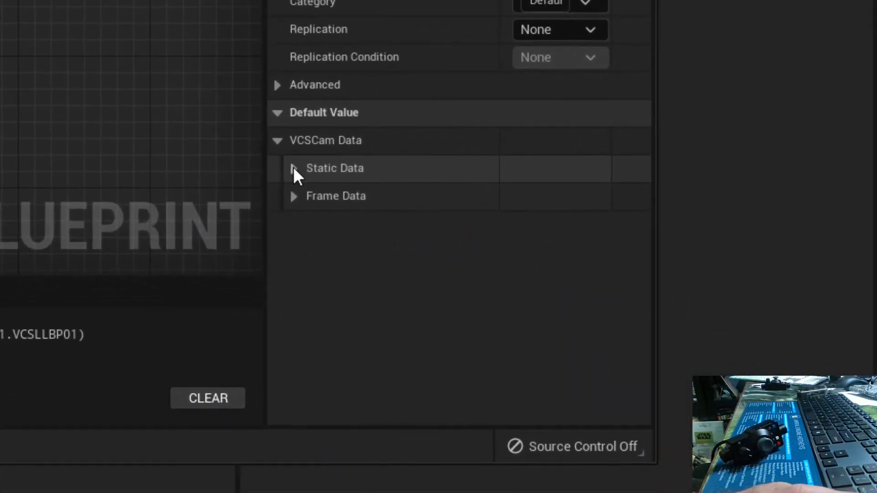
# In VCSCamData's default Static Data, disable rotation and location support and enable Is Focal Length Supported
pyautogui.click(293, 169)
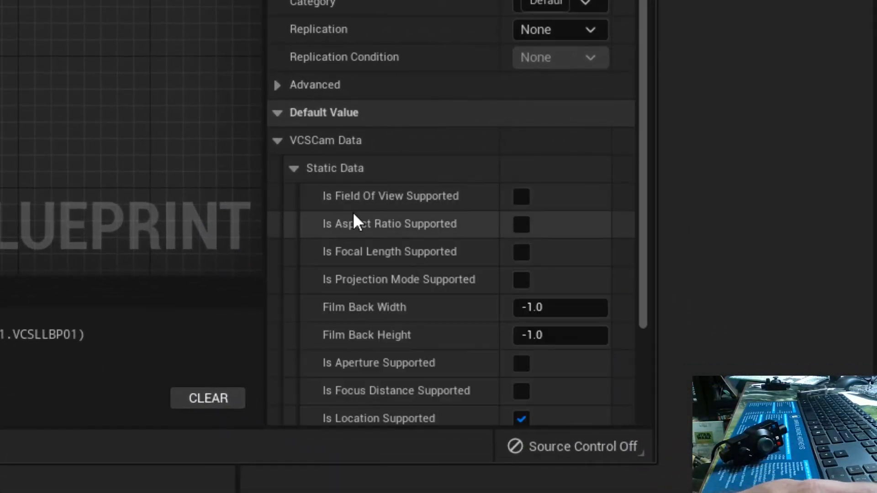
pyautogui.scroll(-3, 353, 212)
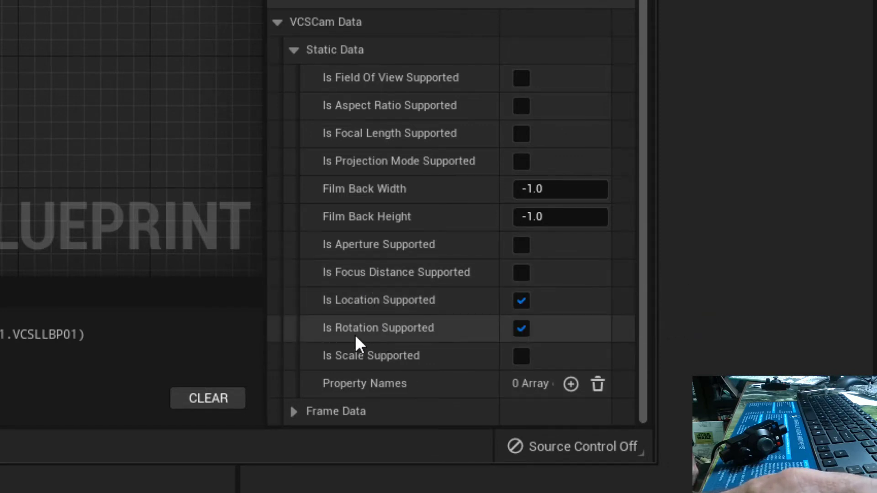
pyautogui.click(520, 328)
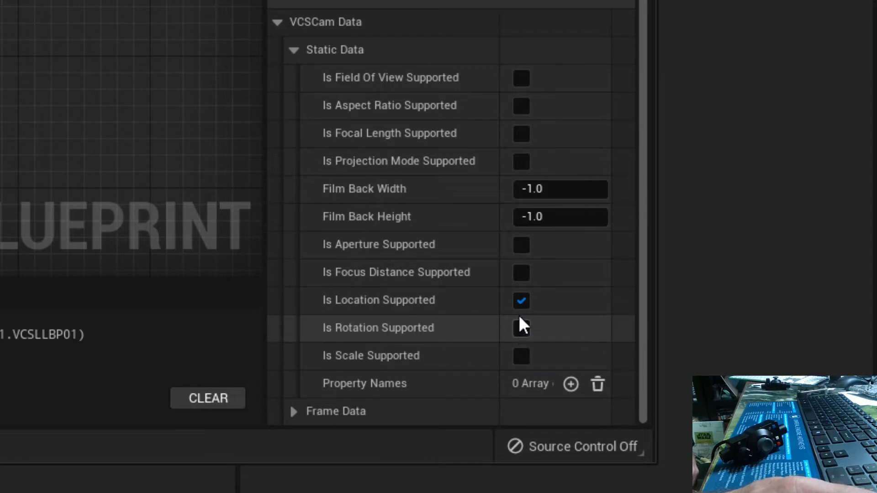
pyautogui.click(521, 300)
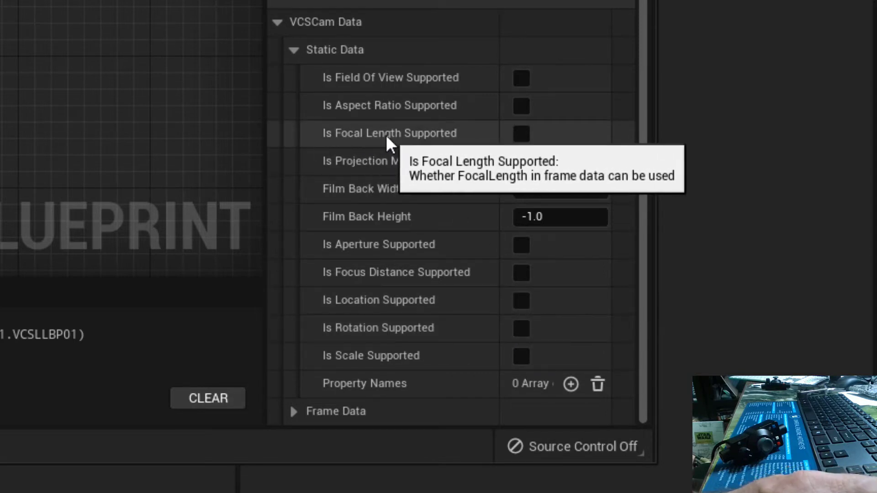
pyautogui.click(521, 134)
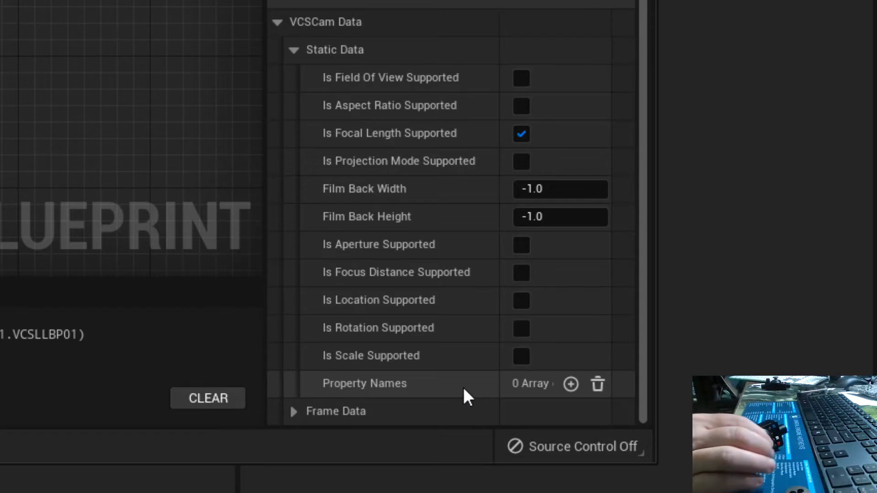
# Add two entries to the Static Data's Property Names array and name Index [0] Axis1
pyautogui.click(569, 382)
pyautogui.click(570, 384)
pyautogui.scroll(-2, 541, 373)
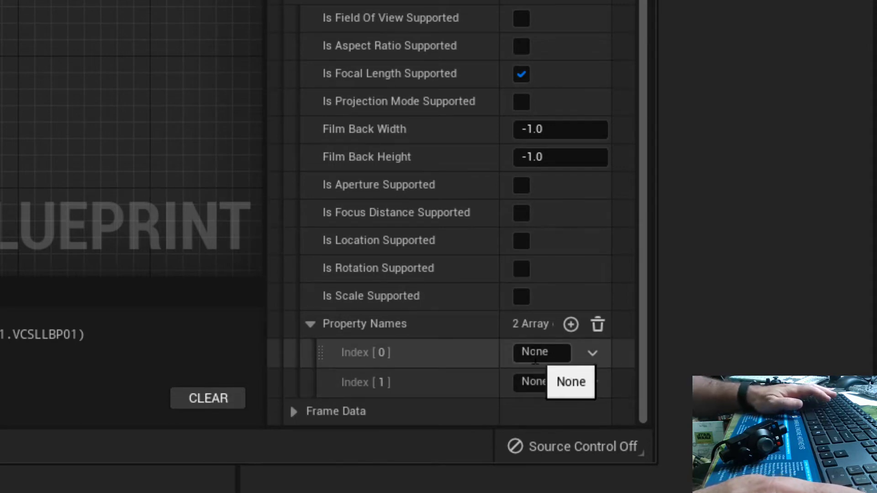
pyautogui.click(531, 352)
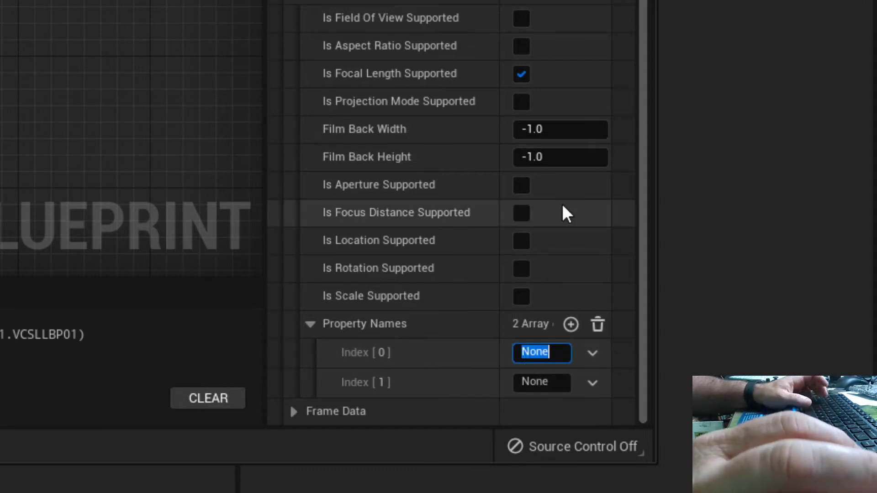
pyautogui.write('Ax')
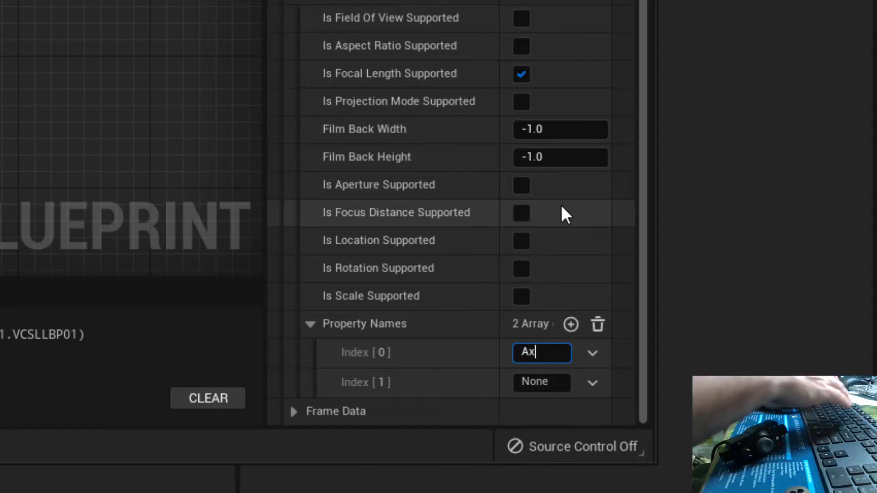
pyautogui.write('is1')
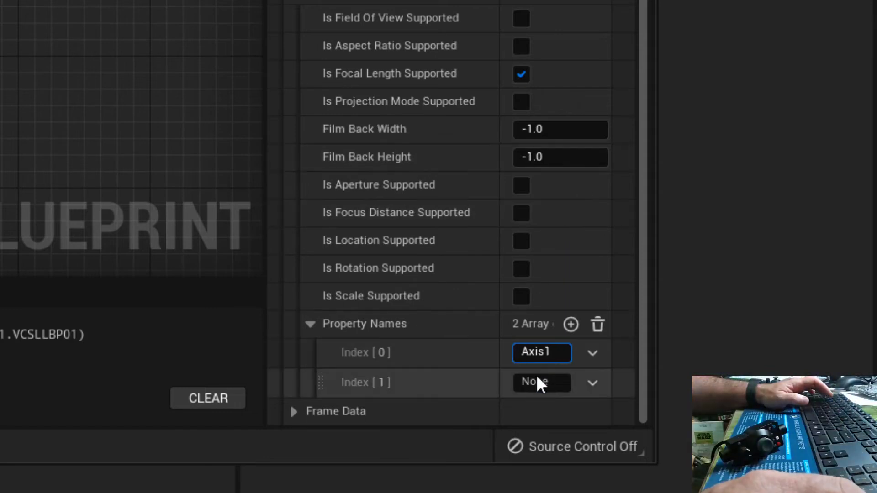
# Name Index [1] of the Static Data's Property Names array Axis2
pyautogui.write('Ax')
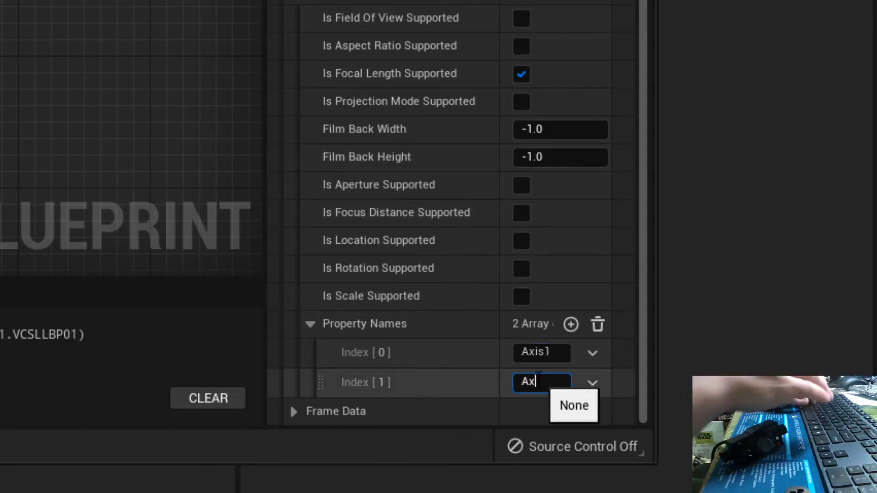
pyautogui.write('is2')
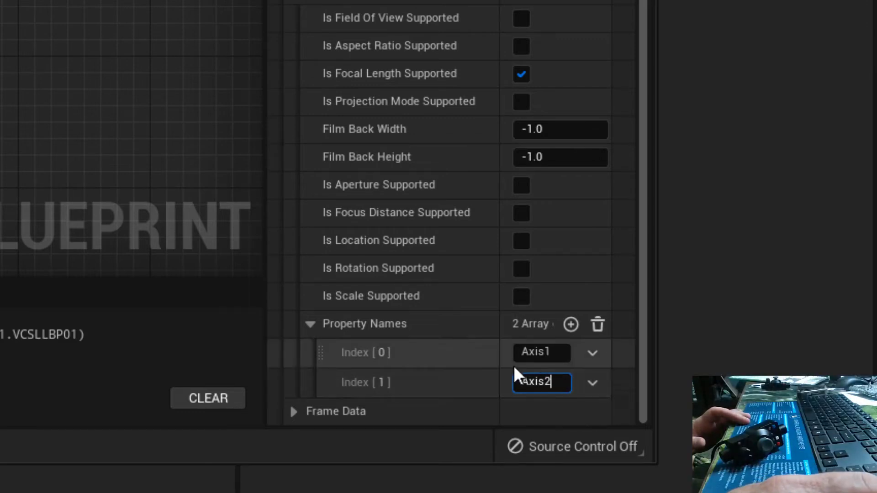
pyautogui.click(308, 324)
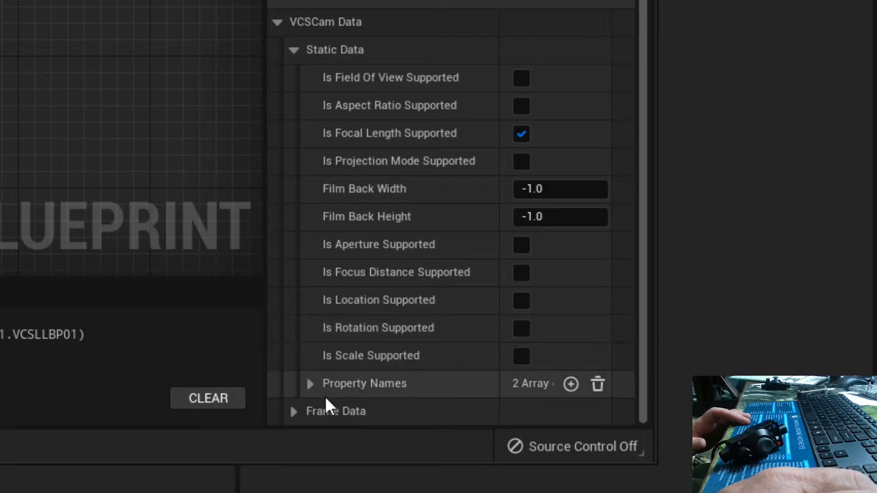
# Add two entries to the Property Values array in VCSCamData's default Frame Data
pyautogui.click(294, 412)
pyautogui.scroll(-3, 391, 364)
pyautogui.scroll(-2, 391, 364)
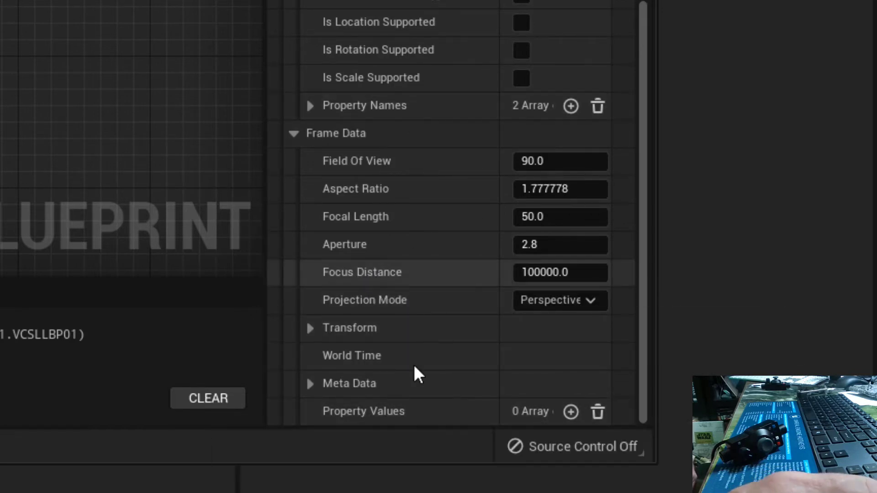
pyautogui.click(571, 413)
pyautogui.click(571, 413)
pyautogui.scroll(-2, 562, 407)
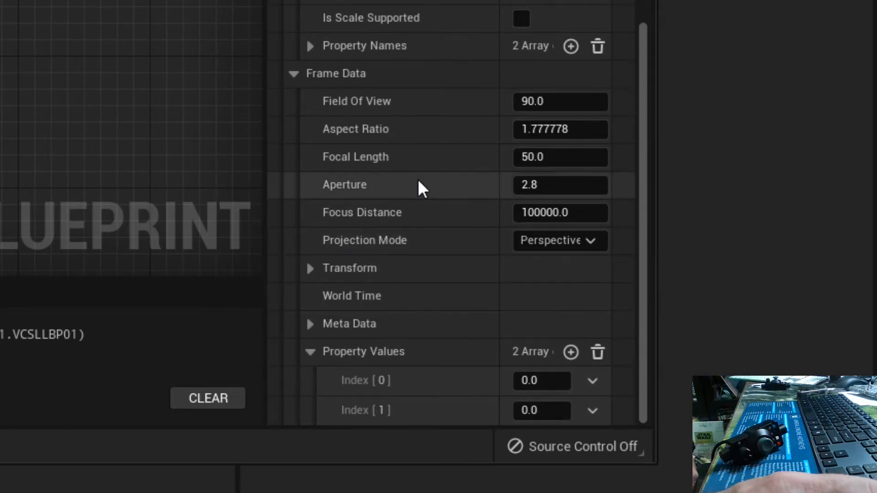
pyautogui.scroll(4, 419, 183)
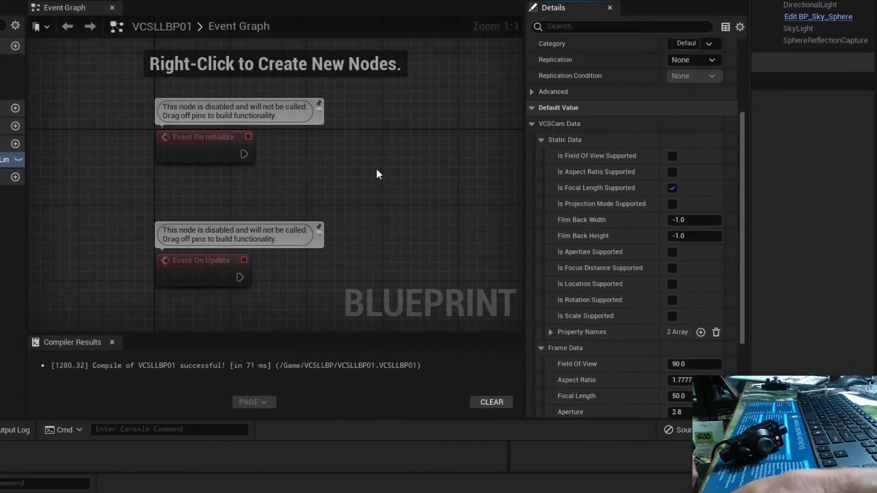
# Add an Update Virtual Subject Static Data node to the Event Graph and connect Event On Initialize to its execution input
pyautogui.moveTo(401, 181); pyautogui.dragTo(323, 179, button='right')
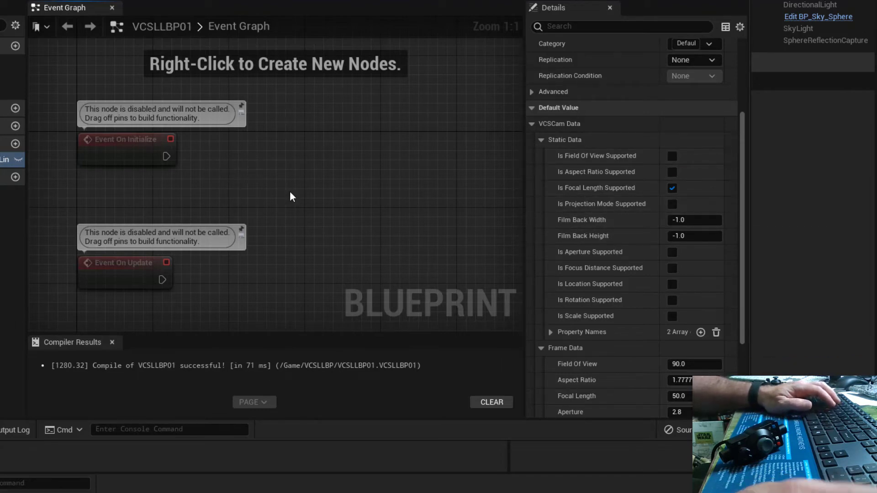
pyautogui.rightClick(276, 161)
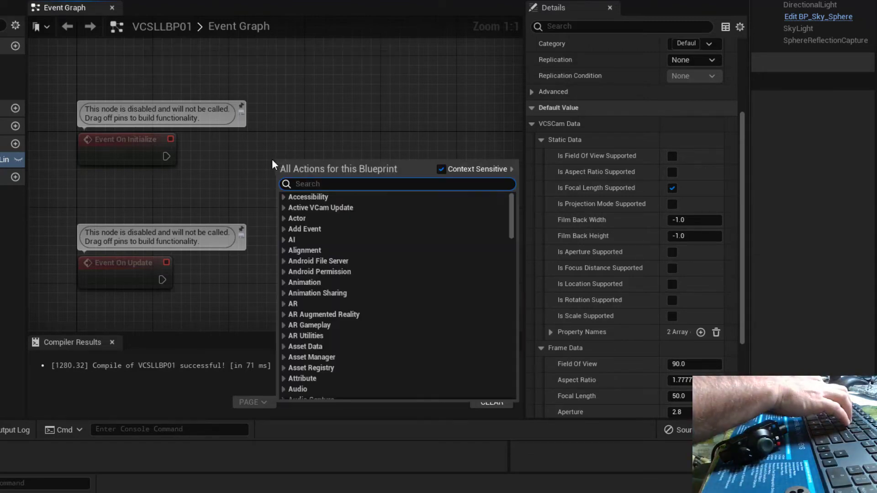
pyautogui.write('Upda')
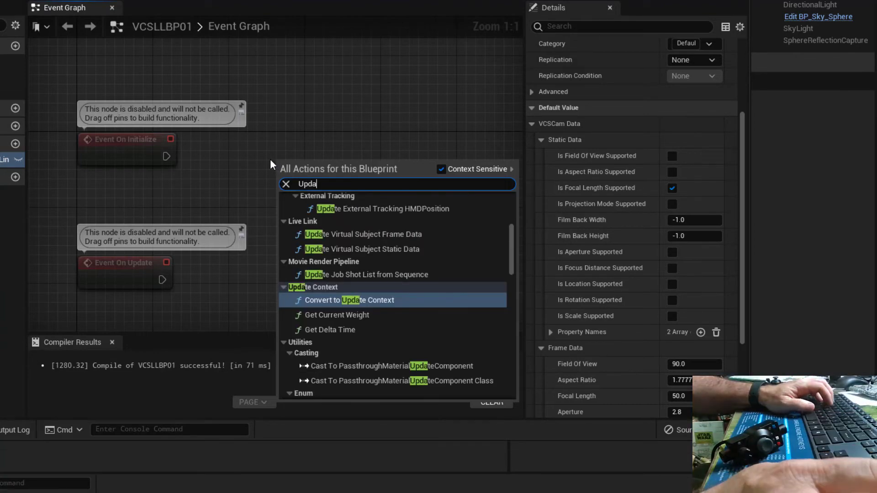
pyautogui.write('te')
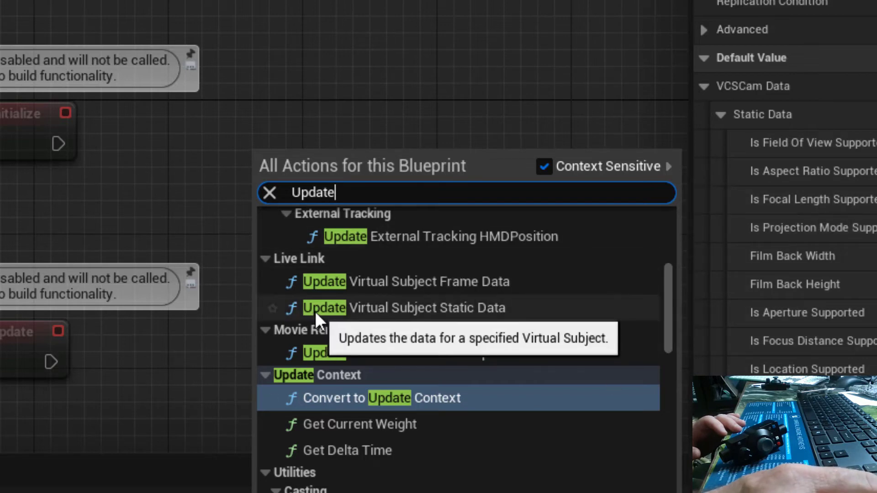
pyautogui.click(468, 309)
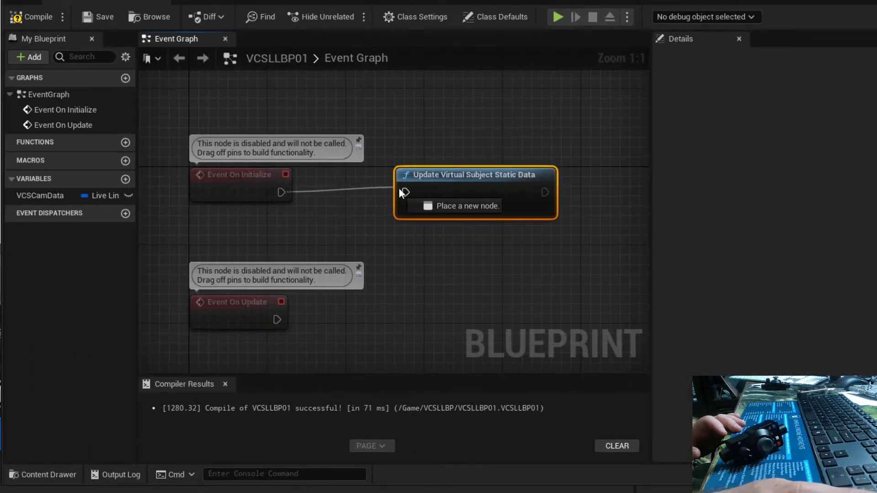
pyautogui.moveTo(399, 188); pyautogui.dragTo(404, 192)
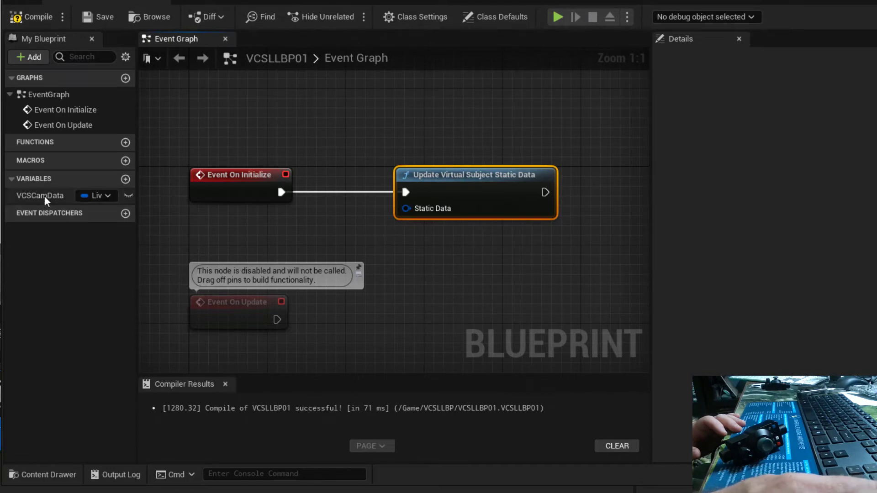
# Place a Get VCSCamData node below Event On Initialize and attach a Break LiveLinkCameraBlueprintData node to its output
pyautogui.moveTo(31, 194); pyautogui.dragTo(224, 218)
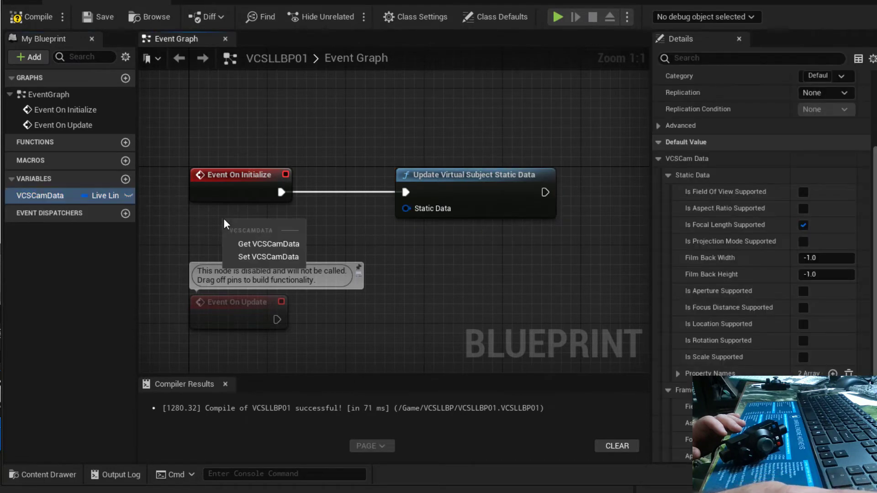
pyautogui.click(249, 244)
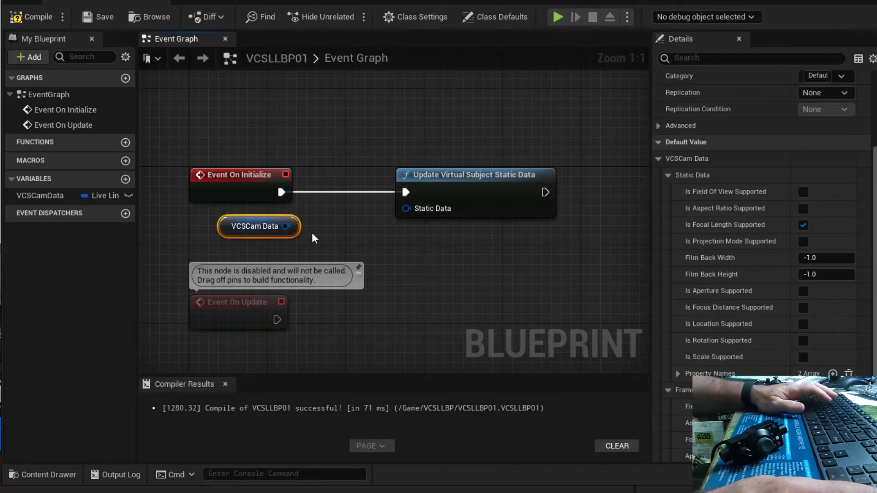
pyautogui.moveTo(285, 226); pyautogui.dragTo(365, 239)
pyautogui.write('break')
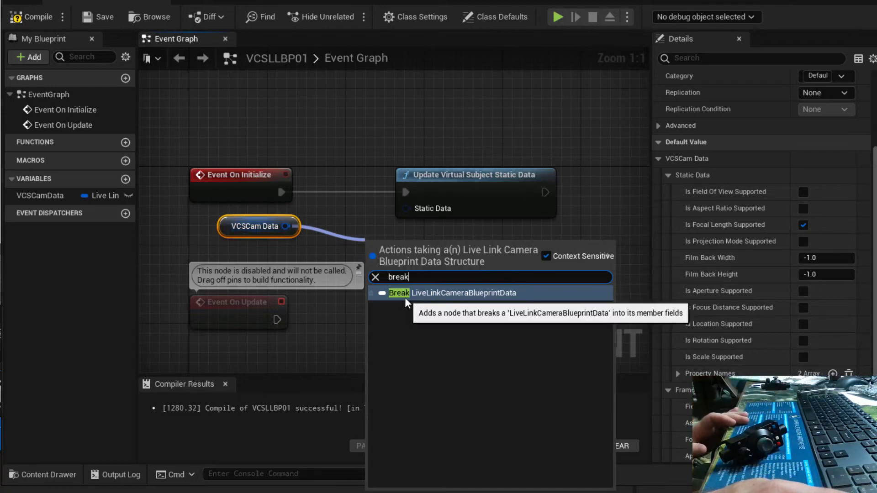
pyautogui.click(477, 294)
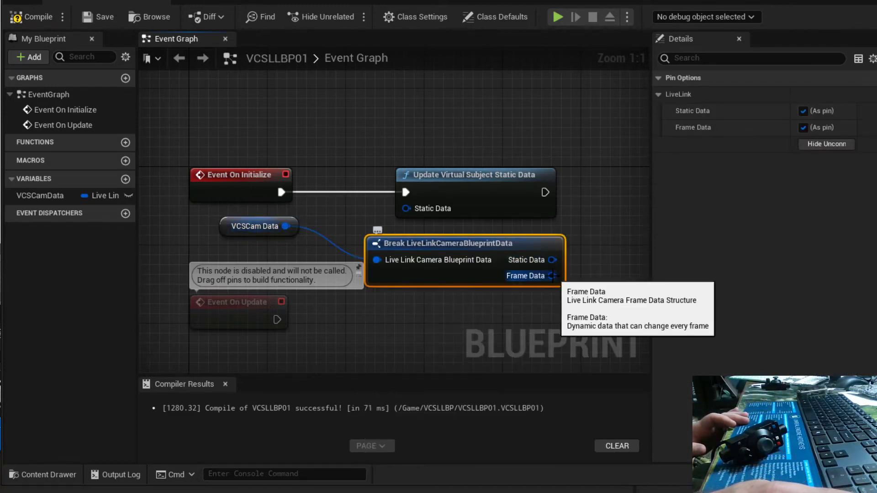
# Connect the Break node's Static Data output to Update Virtual Subject Static Data's input and compile the blueprint
pyautogui.moveTo(552, 260); pyautogui.dragTo(407, 208)
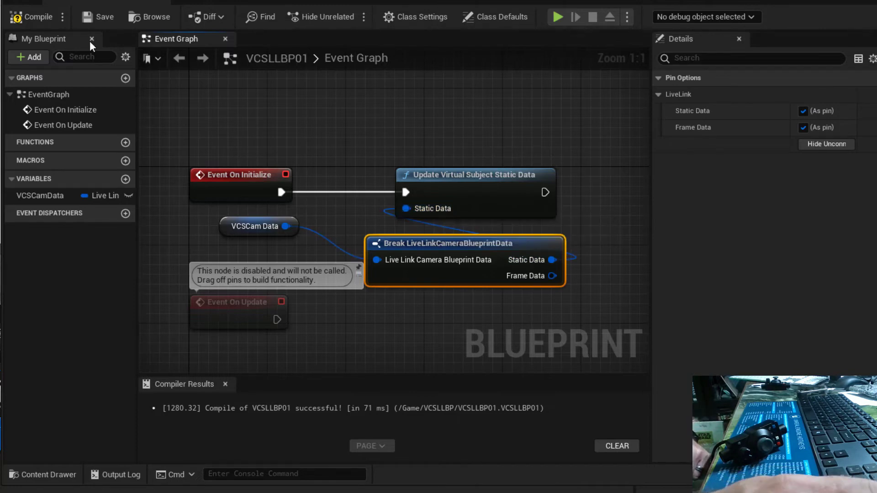
pyautogui.click(40, 21)
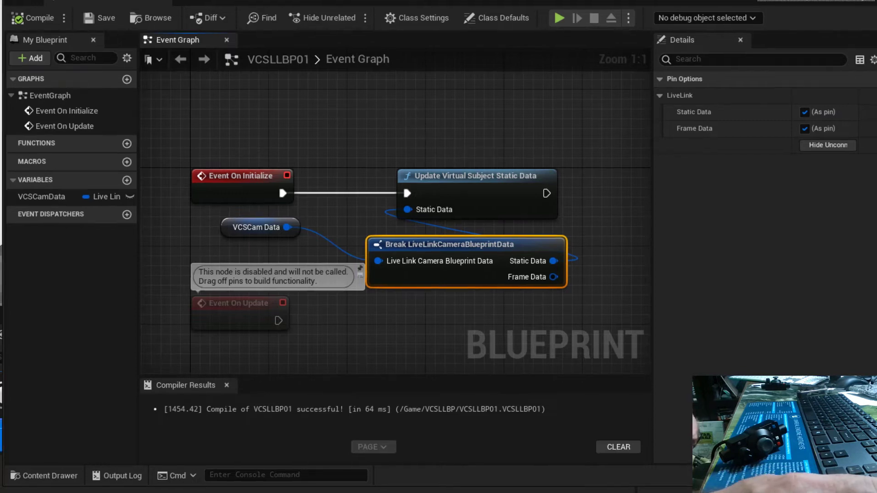
# Open the Virtual Production Live Link window from the main editor and reposition it over the blueprint editor
pyautogui.click(109, 7)
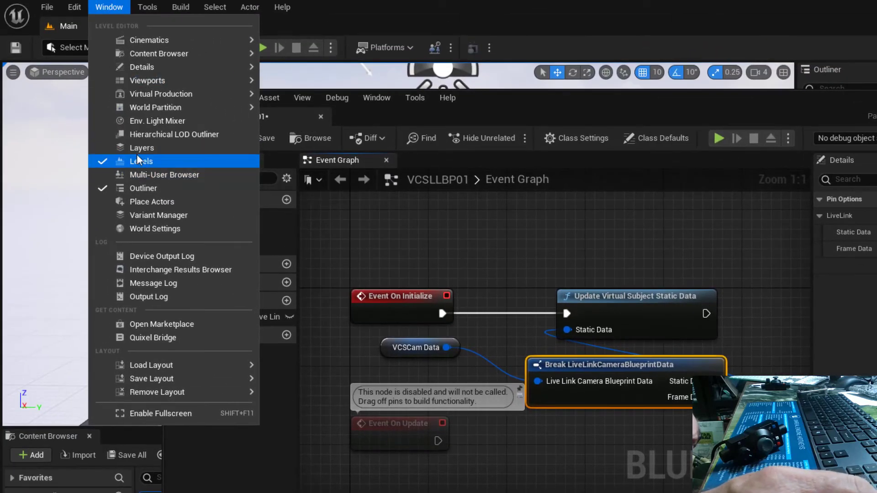
pyautogui.moveTo(133, 97)
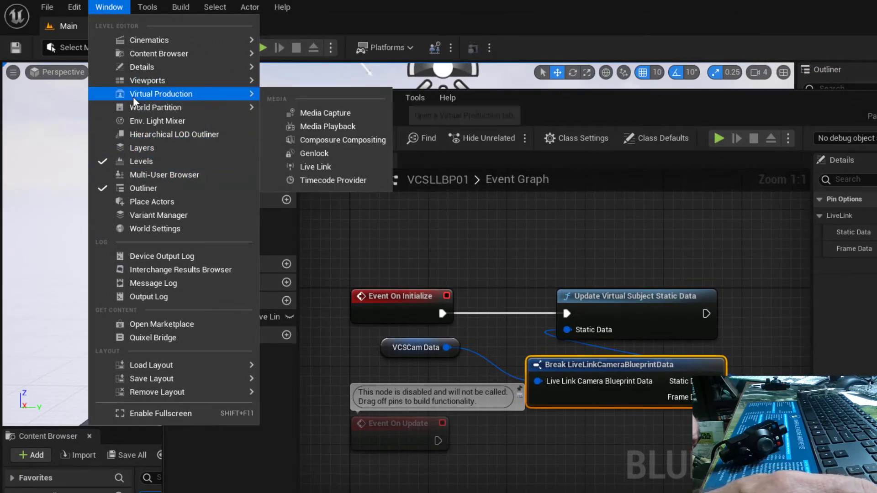
pyautogui.click(313, 167)
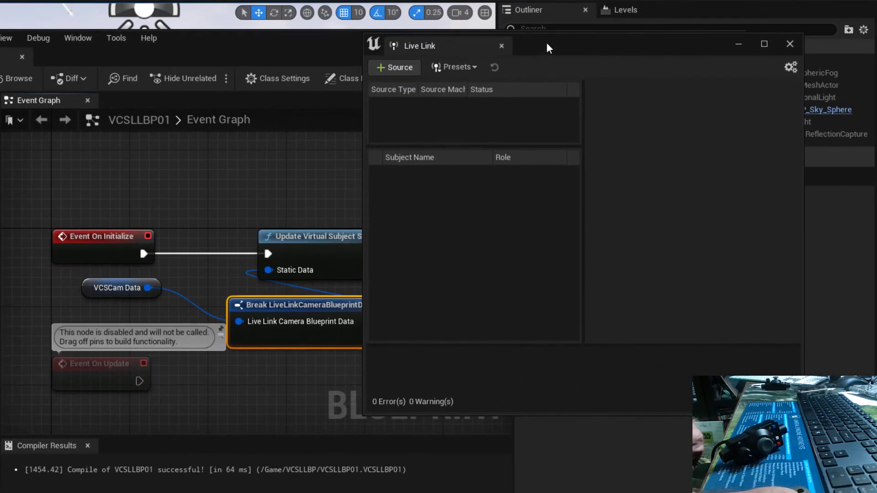
pyautogui.moveTo(547, 43); pyautogui.dragTo(458, 98)
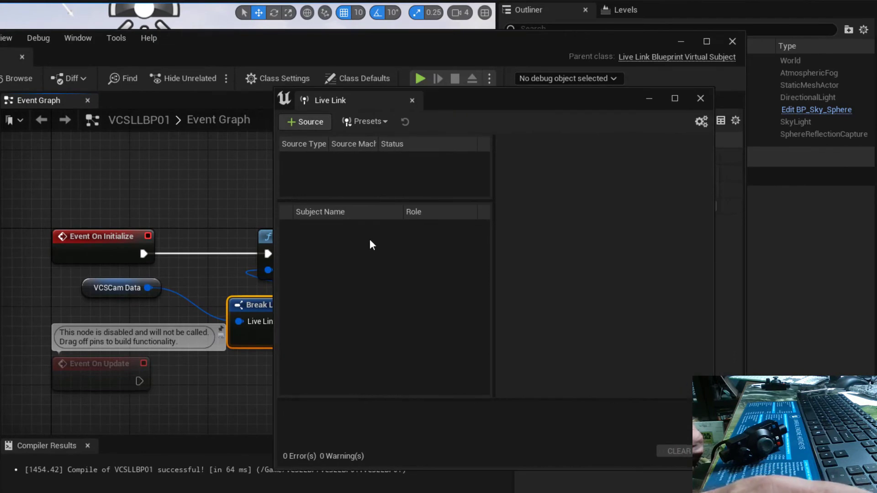
# Add a Live Link virtual subject named VCS with VCSLLBP01 as its role
pyautogui.click(305, 122)
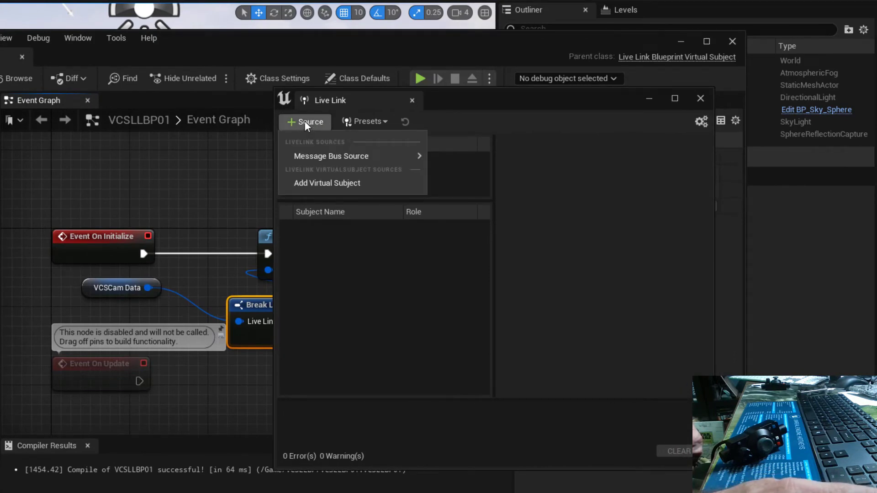
pyautogui.click(326, 185)
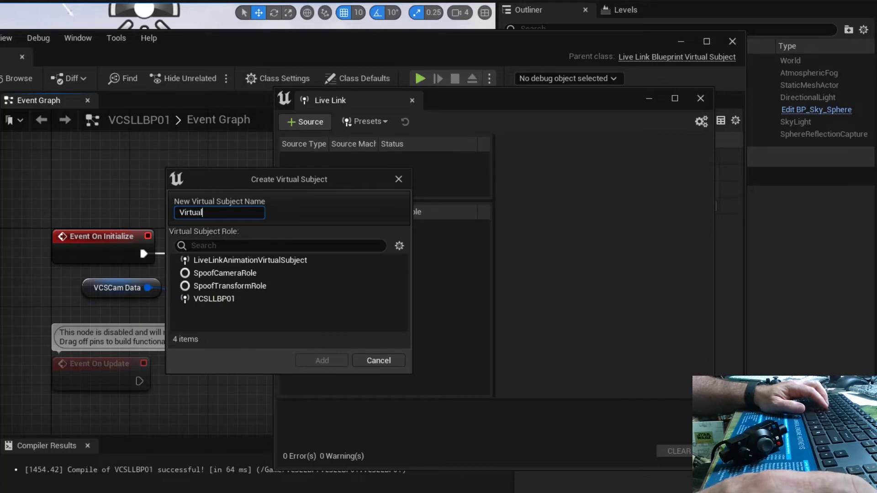
pyautogui.hotkey('ctrl', 'a')
pyautogui.write('VCS')
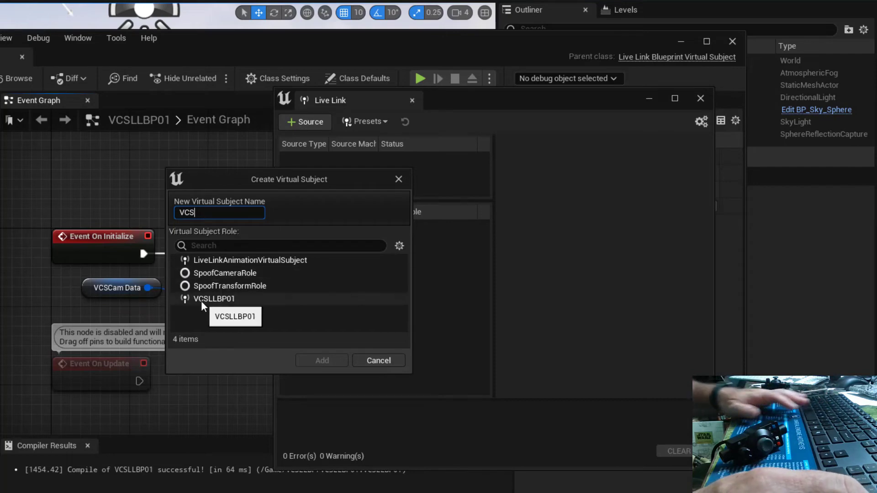
pyautogui.click(225, 300)
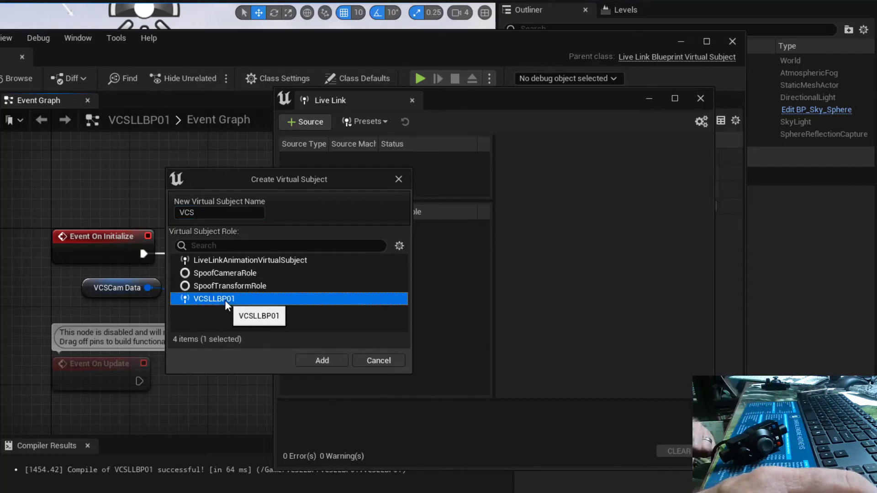
pyautogui.click(310, 361)
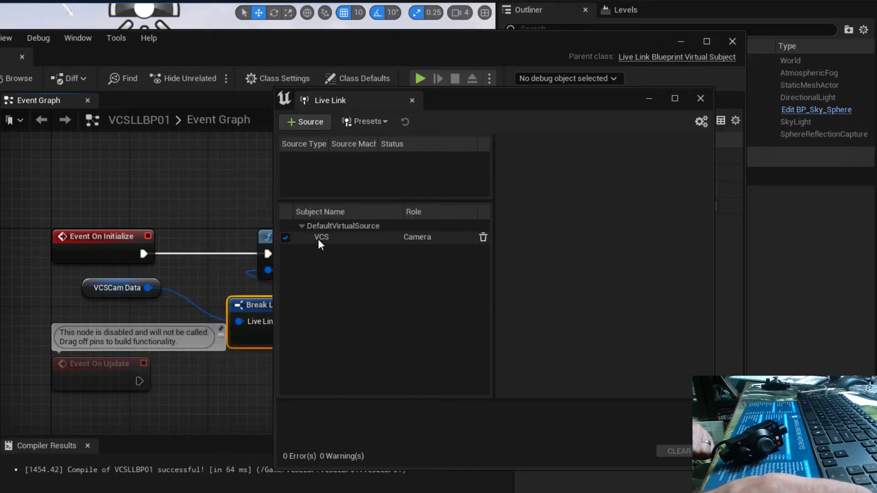
# Examine the VCS subject's Static Data, Property Names, Frame Data and Property Values in Live Link, then return to the blueprint graph
pyautogui.click(360, 240)
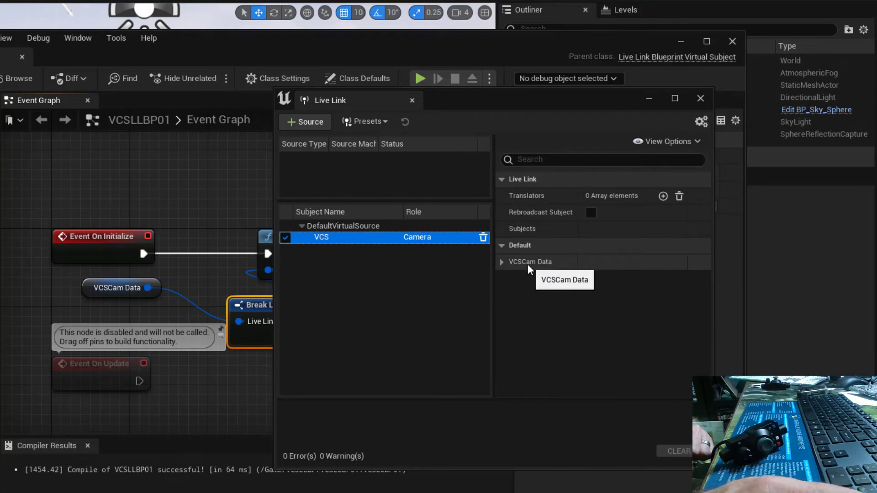
pyautogui.click(501, 262)
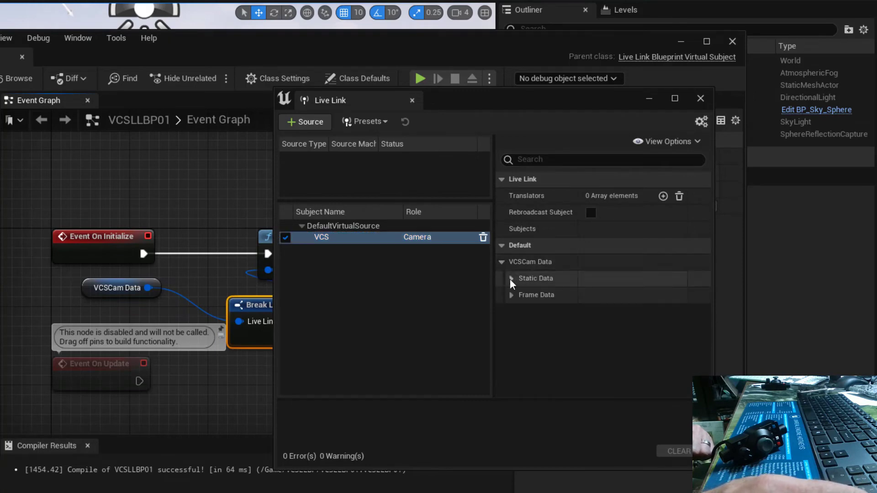
pyautogui.click(510, 279)
pyautogui.scroll(-4, 566, 312)
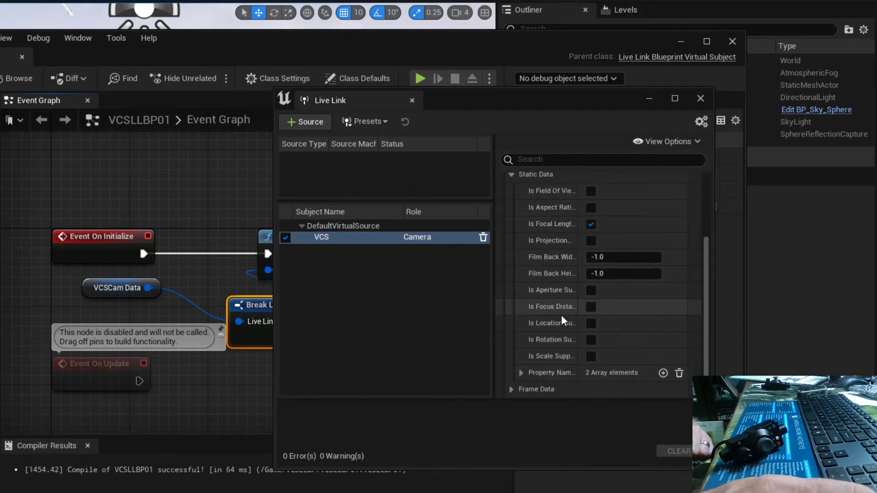
pyautogui.click(520, 373)
pyautogui.scroll(-2, 523, 365)
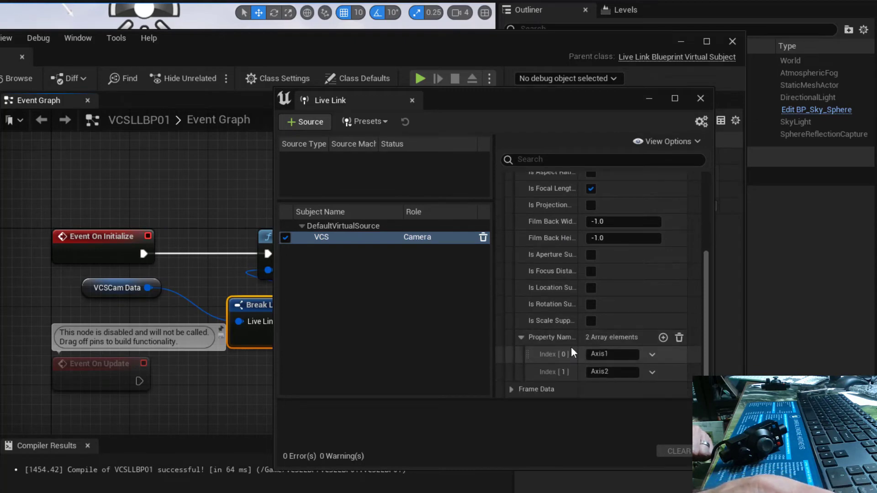
pyautogui.click(521, 337)
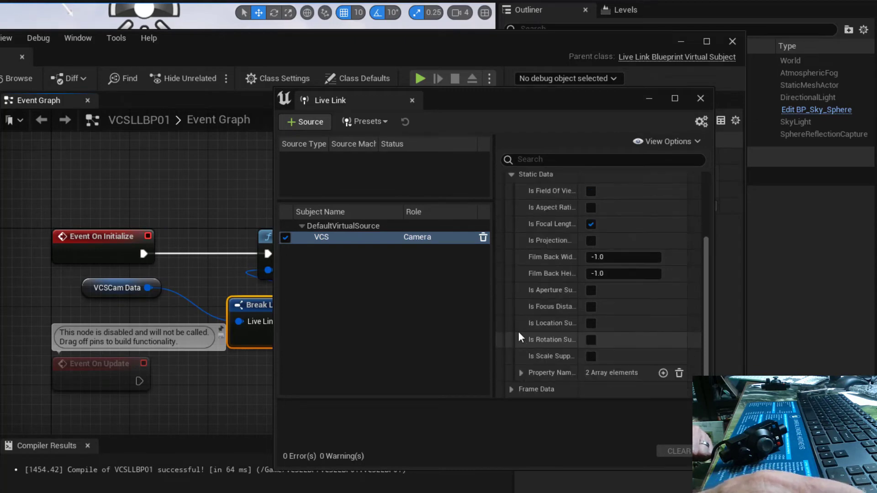
pyautogui.click(512, 390)
pyautogui.scroll(-2, 560, 328)
pyautogui.scroll(-6, 560, 328)
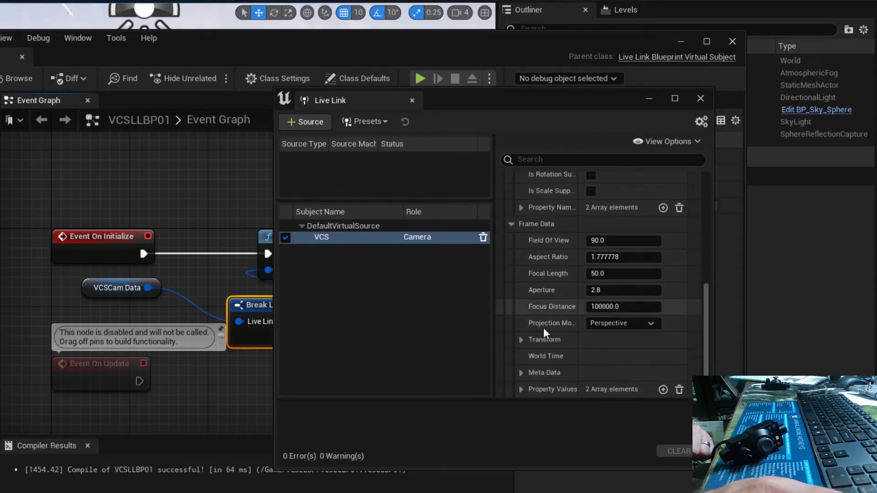
pyautogui.click(521, 389)
pyautogui.scroll(-2, 574, 364)
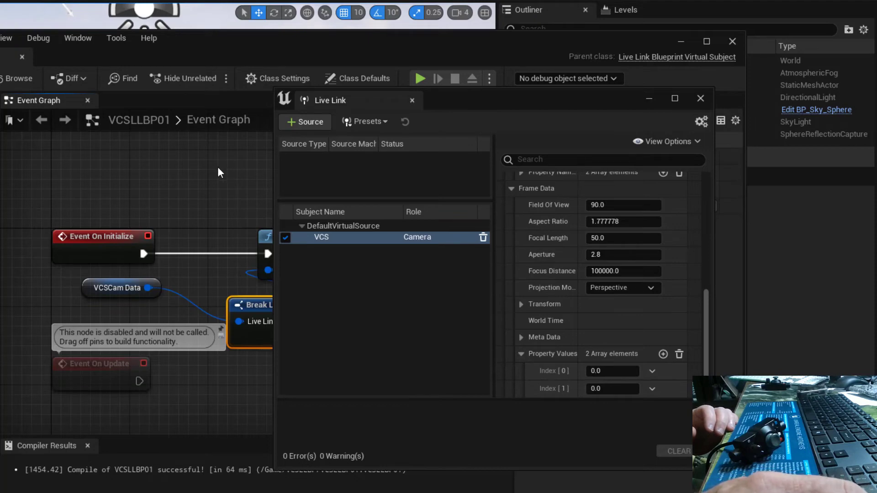
pyautogui.click(197, 170)
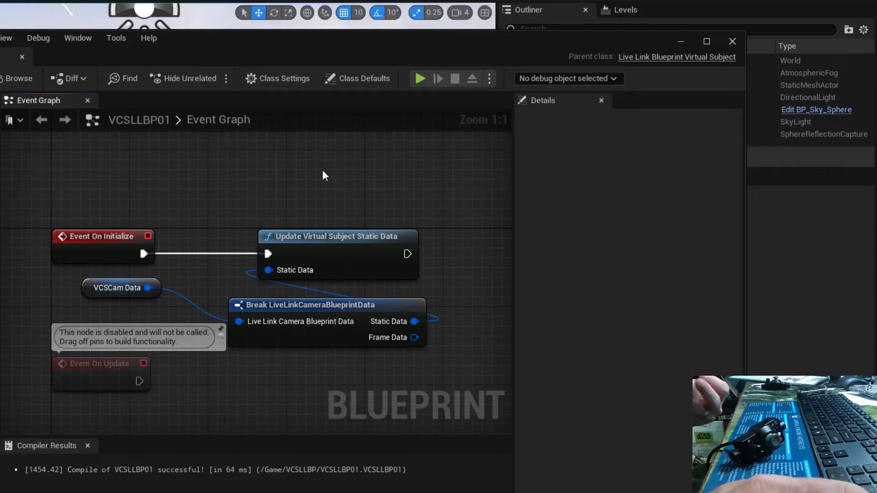
# Add a Get VCamInputSubsystem node to the graph and place it above and to the right of Update Virtual Subject Static Data
pyautogui.moveTo(355, 172); pyautogui.dragTo(204, 170, button='right')
pyautogui.moveTo(362, 194); pyautogui.dragTo(269, 185, button='right')
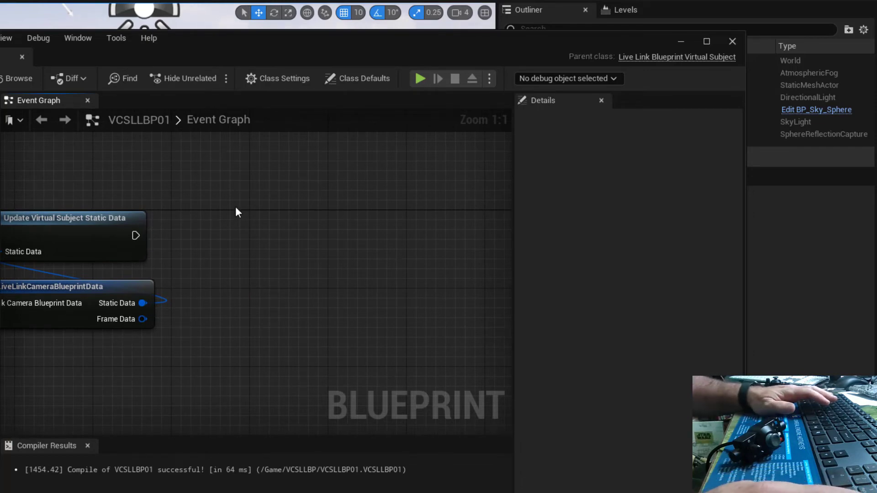
pyautogui.rightClick(206, 186)
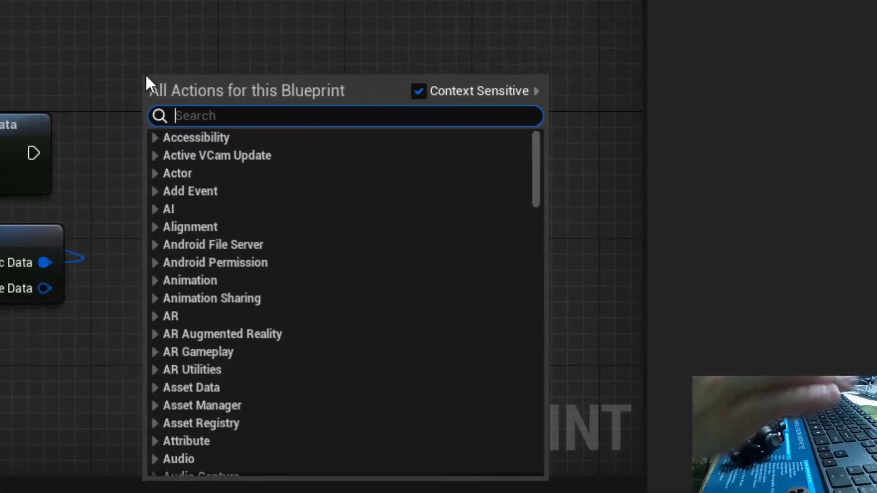
pyautogui.write('Vcam')
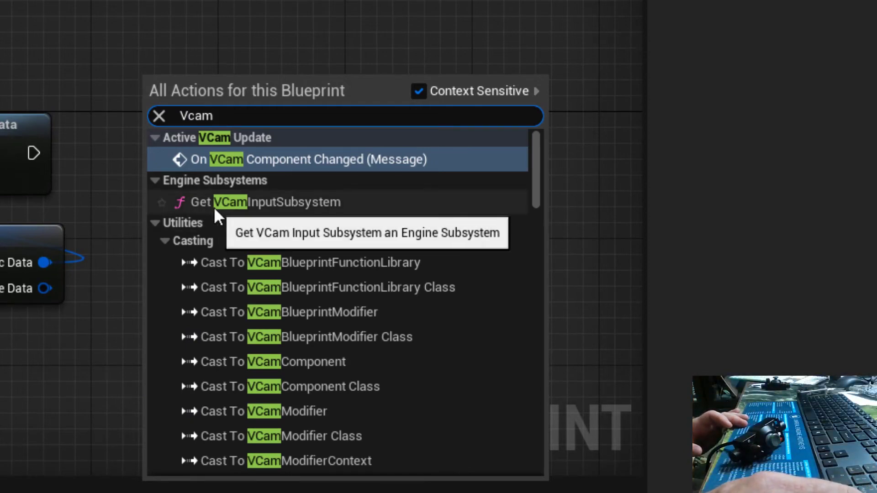
pyautogui.click(289, 203)
pyautogui.moveTo(237, 124); pyautogui.dragTo(176, 77)
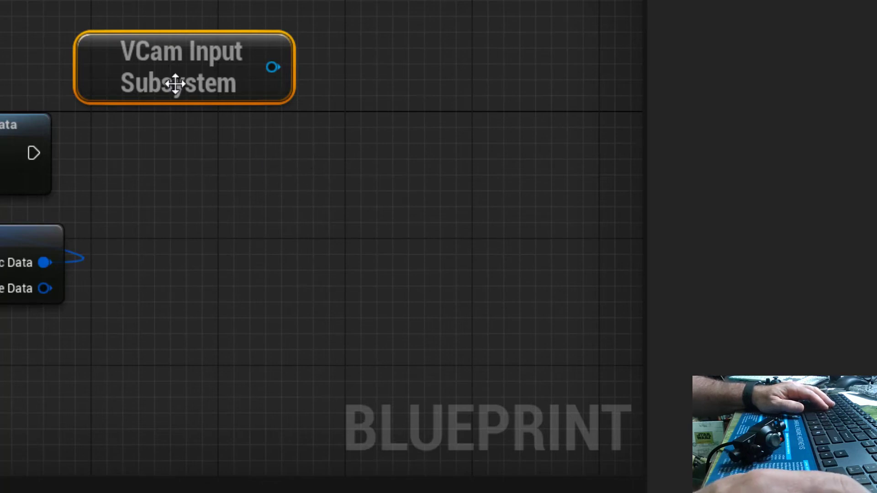
# Add a Bind Analog Event node from VCam Input Subsystem, connect Update Virtual Subject Static Data's execution output to it and align the nodes
pyautogui.moveTo(273, 67); pyautogui.dragTo(378, 141)
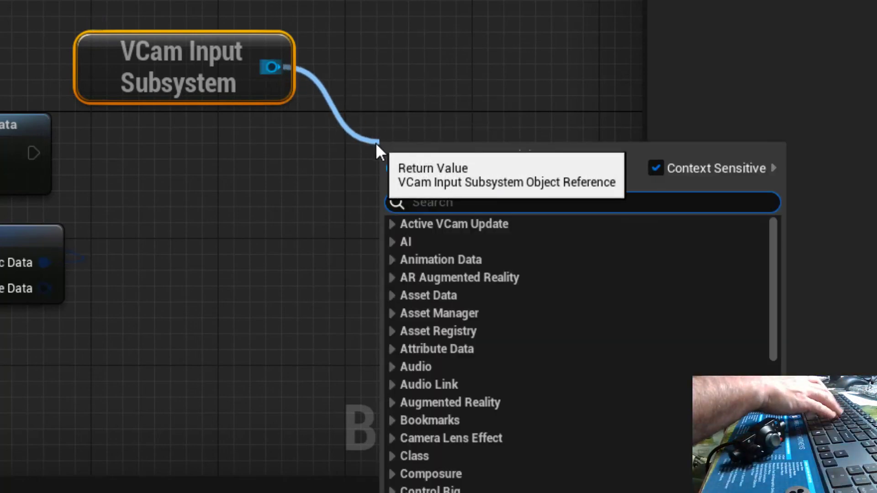
pyautogui.write('Bind')
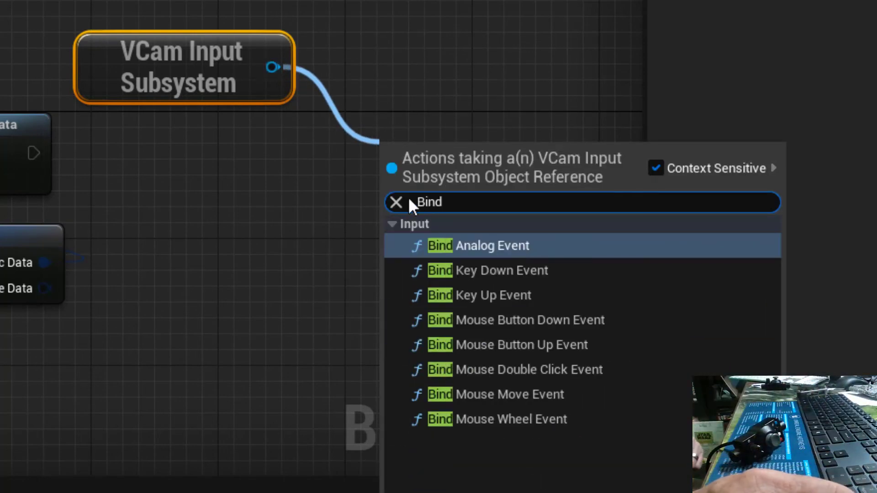
pyautogui.click(472, 245)
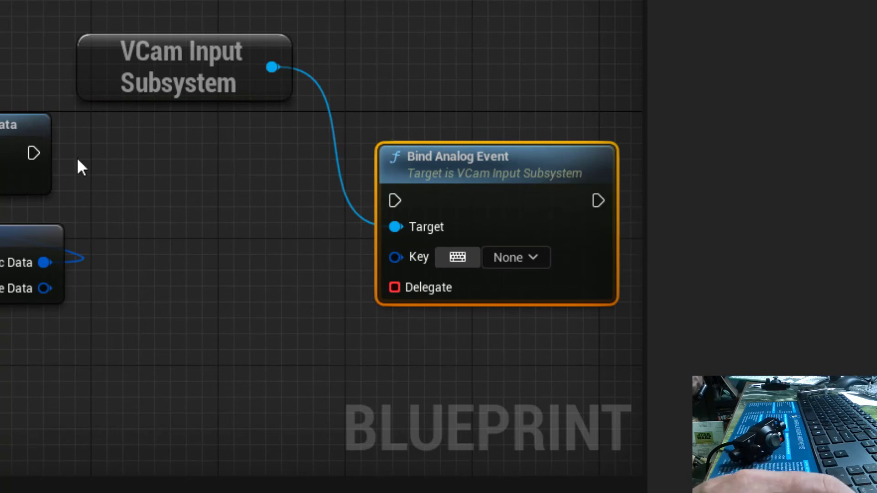
pyautogui.moveTo(34, 153); pyautogui.dragTo(395, 200)
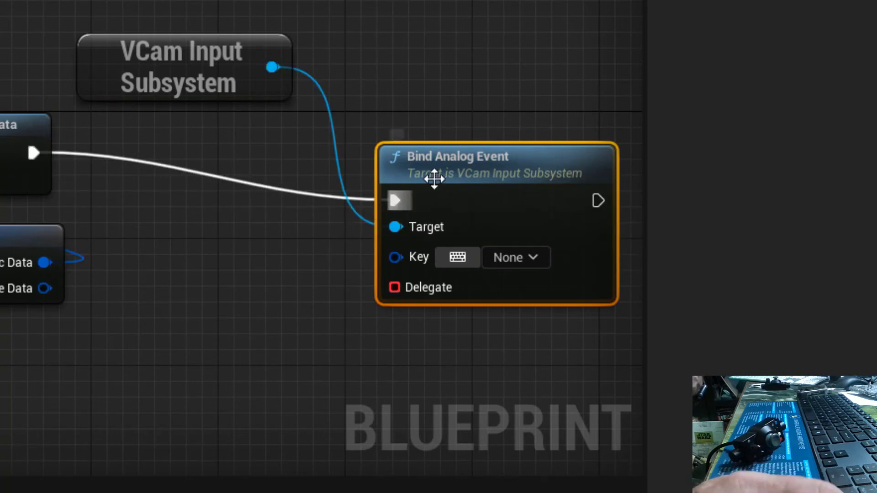
pyautogui.moveTo(434, 178); pyautogui.dragTo(425, 127)
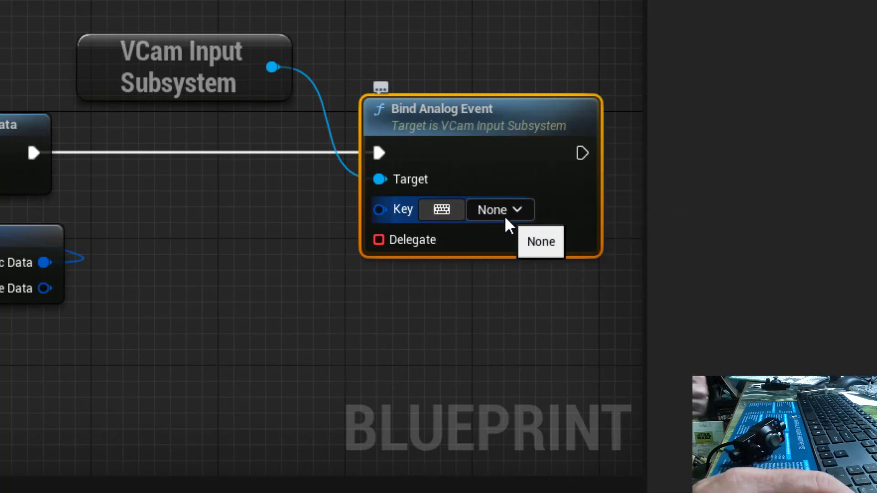
# Set the Bind Analog Event node's key to GenericUSBController Axis 1
pyautogui.click(518, 210)
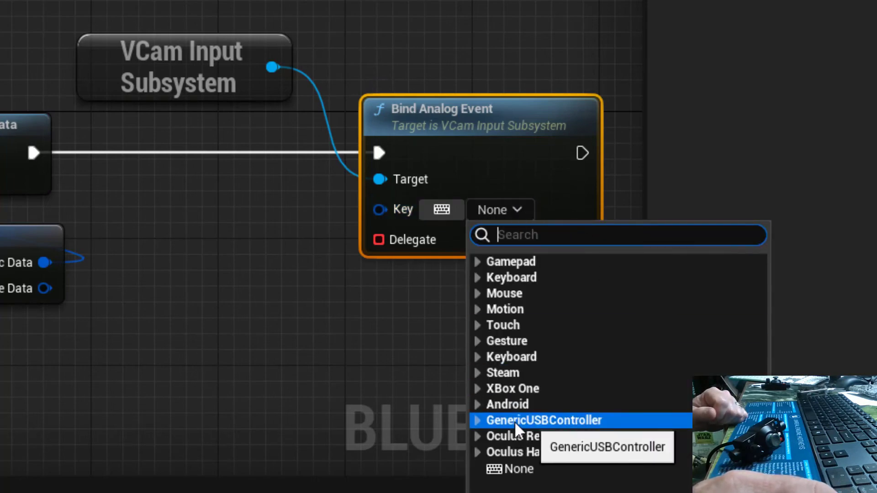
pyautogui.click(478, 420)
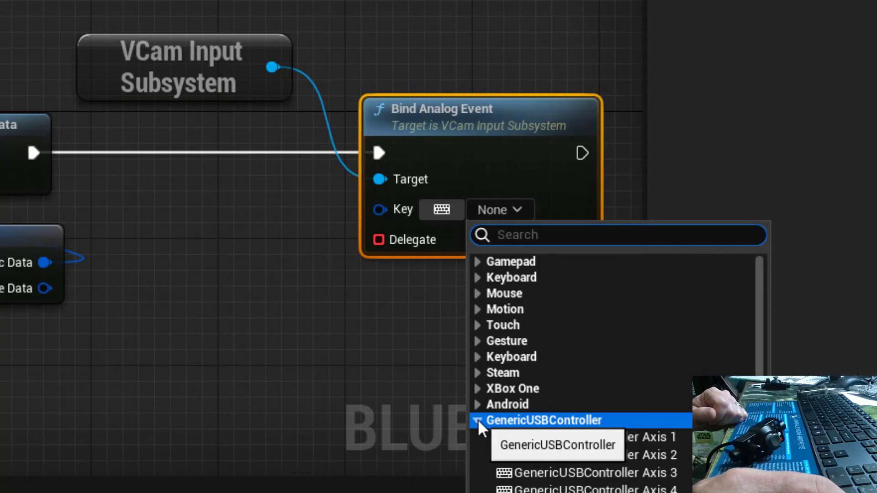
pyautogui.click(634, 436)
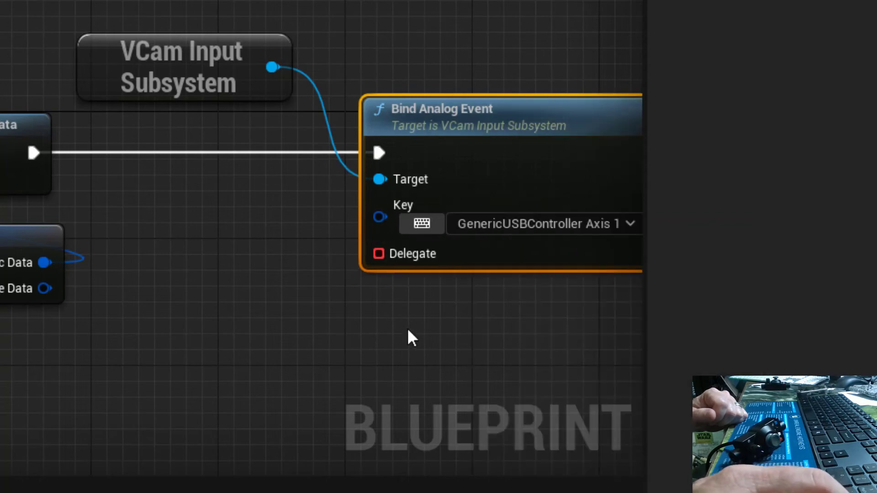
# Add a second Bind Analog Event from VCam Input Subsystem, set its key to GenericUSBController Axis 2 and place it beside the first
pyautogui.moveTo(408, 330); pyautogui.dragTo(201, 320, button='right')
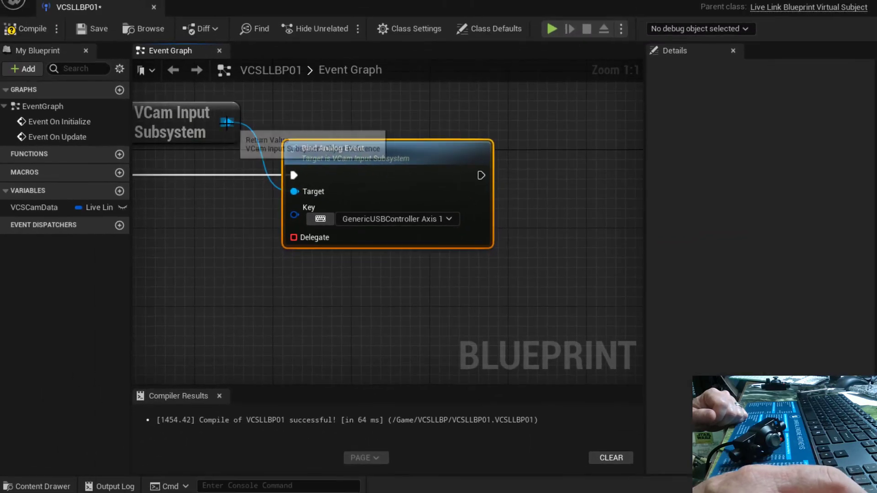
pyautogui.moveTo(227, 123); pyautogui.dragTo(543, 127)
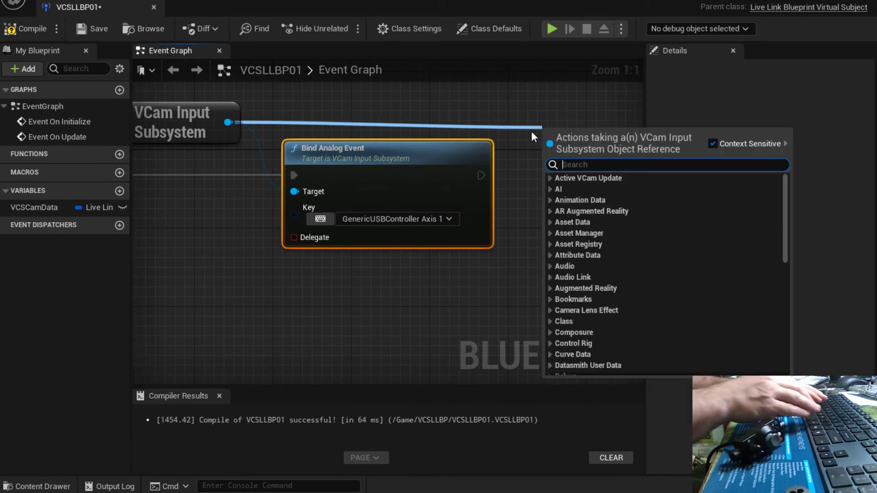
pyautogui.write('Bind')
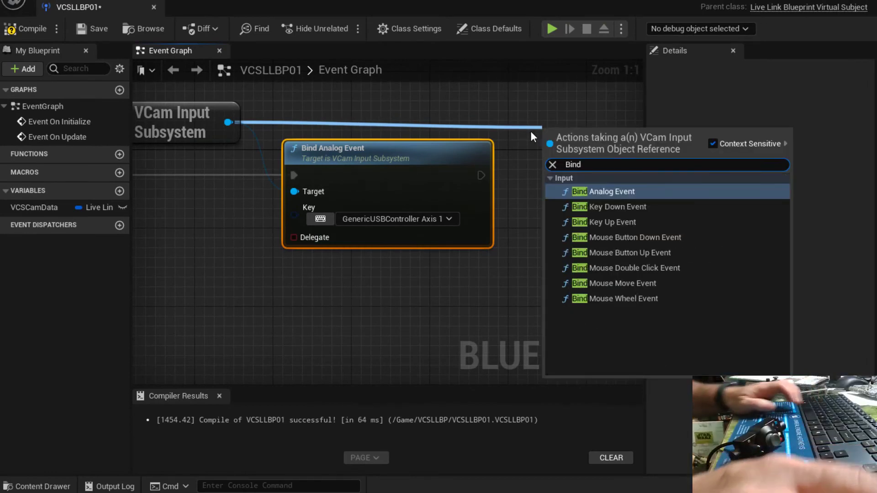
pyautogui.click(580, 192)
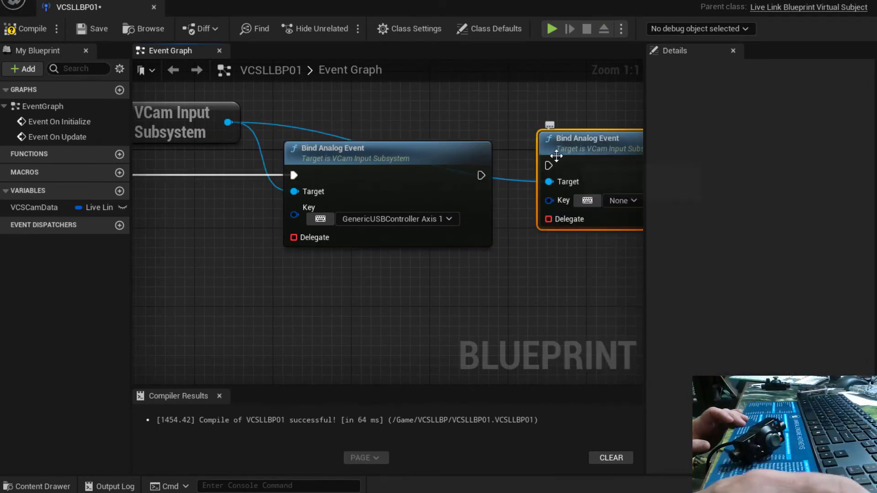
pyautogui.click(624, 206)
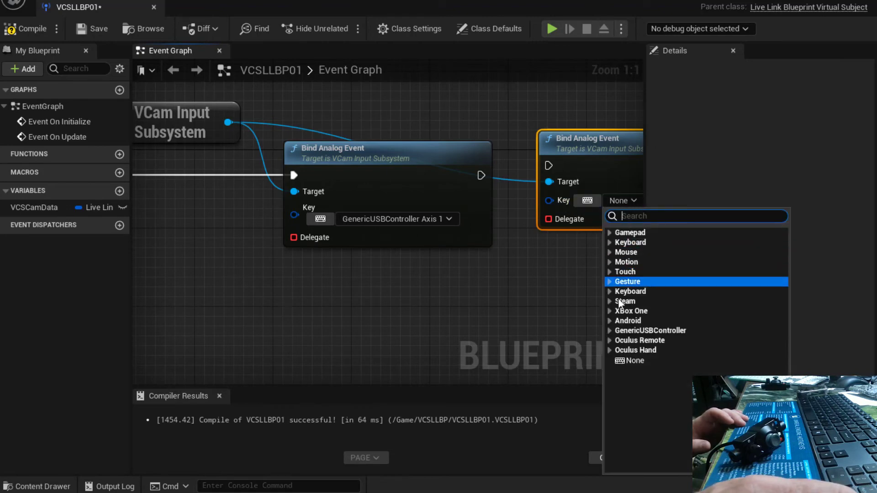
pyautogui.click(634, 331)
pyautogui.click(667, 351)
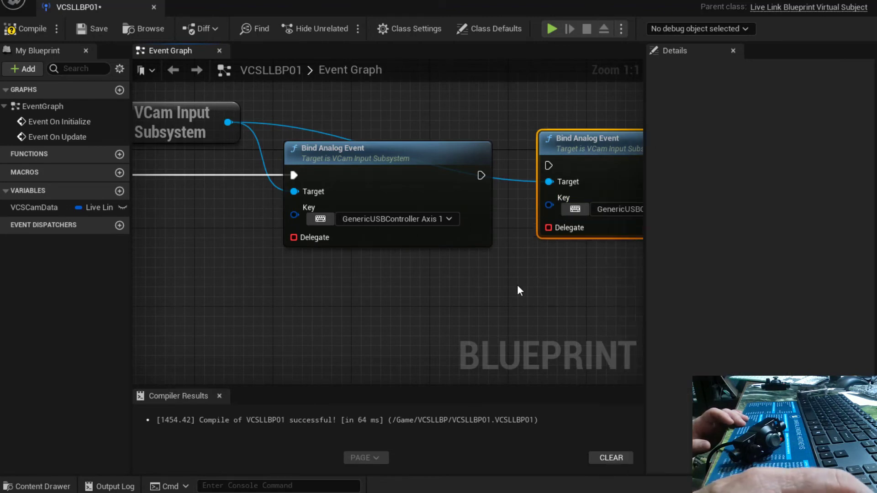
pyautogui.moveTo(539, 301); pyautogui.dragTo(411, 284, button='right')
pyautogui.moveTo(476, 132); pyautogui.dragTo(524, 141)
# Add a custom event named VCSAx1 on the first Bind Analog Event's Delegate input and place it below that node
pyautogui.moveTo(410, 252); pyautogui.dragTo(532, 260, button='right')
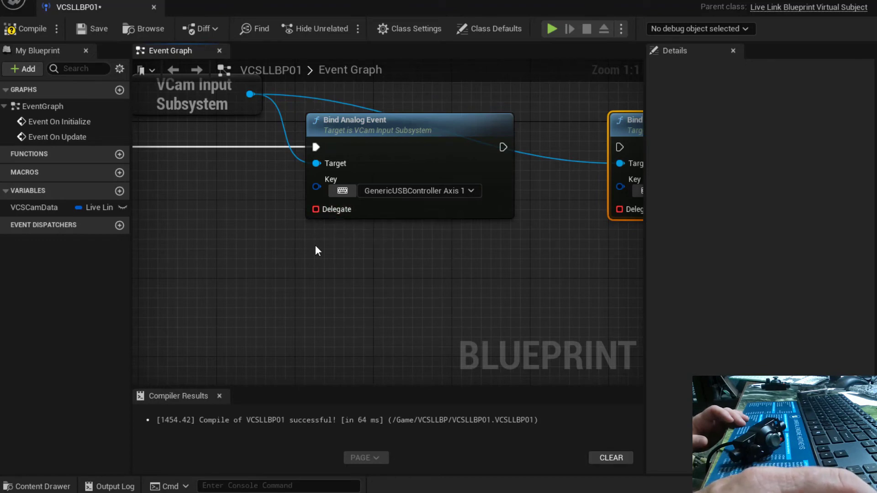
pyautogui.moveTo(318, 251); pyautogui.dragTo(421, 252, button='right')
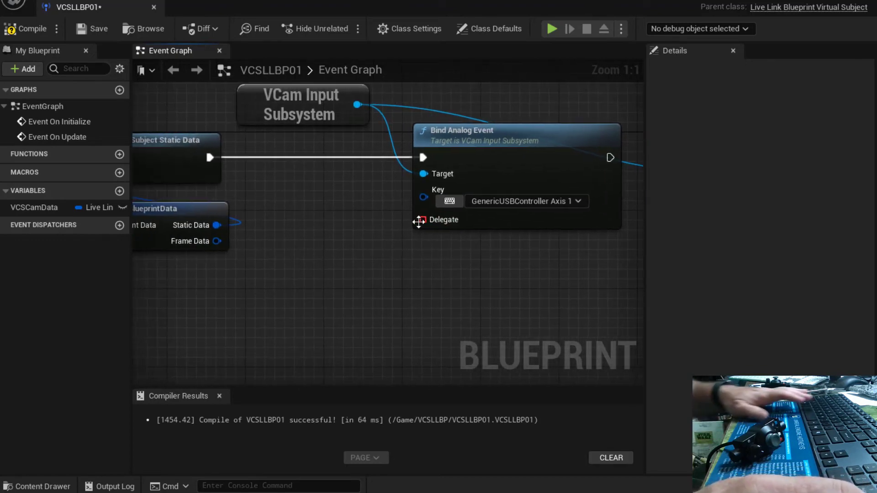
pyautogui.moveTo(420, 221); pyautogui.dragTo(336, 273)
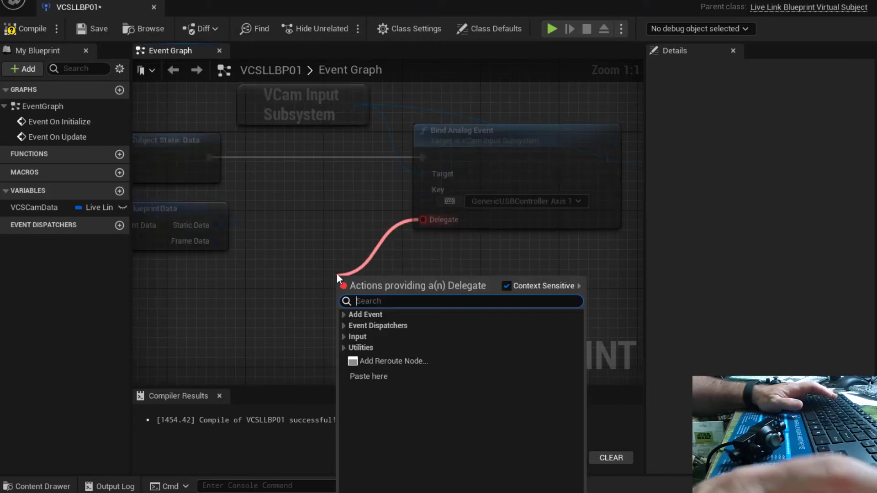
pyautogui.write('Cus')
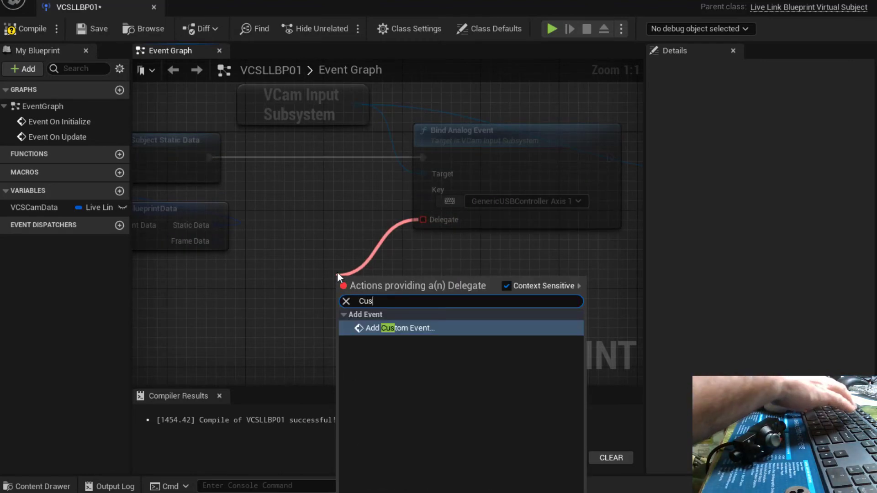
pyautogui.write('t')
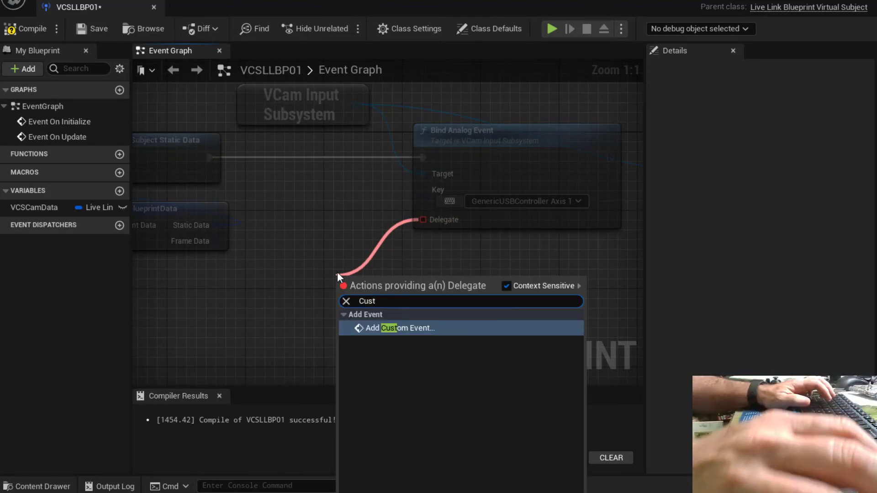
pyautogui.click(386, 327)
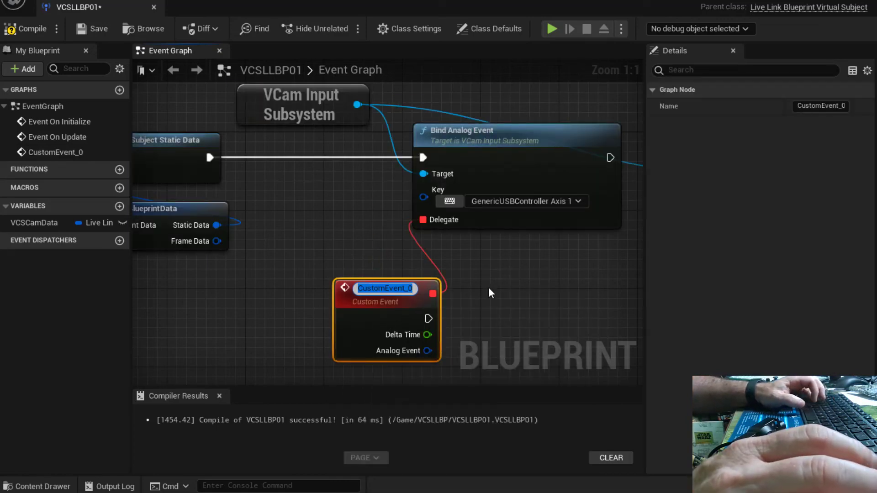
pyautogui.write('VCS')
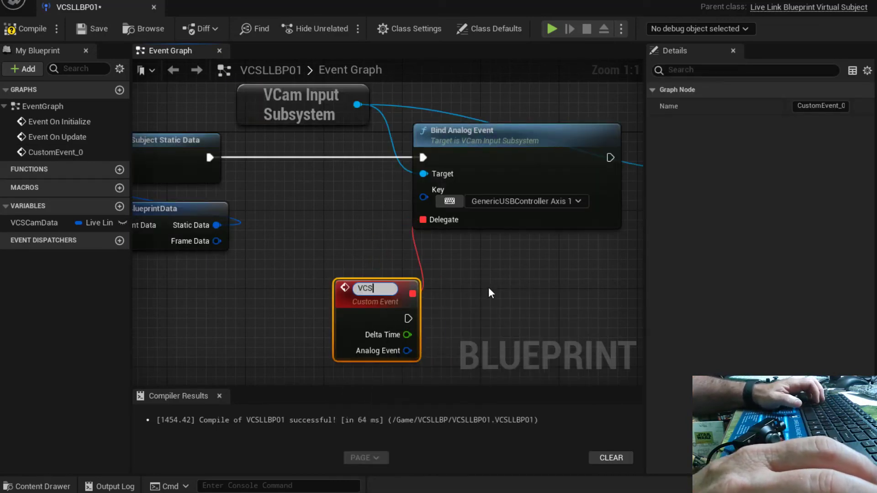
pyautogui.write('Ax1')
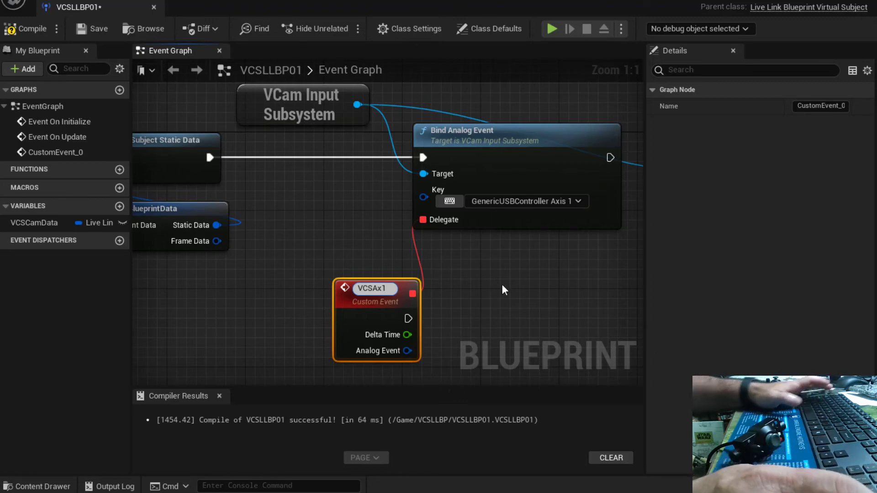
pyautogui.press('Return')
pyautogui.moveTo(381, 298); pyautogui.dragTo(362, 288)
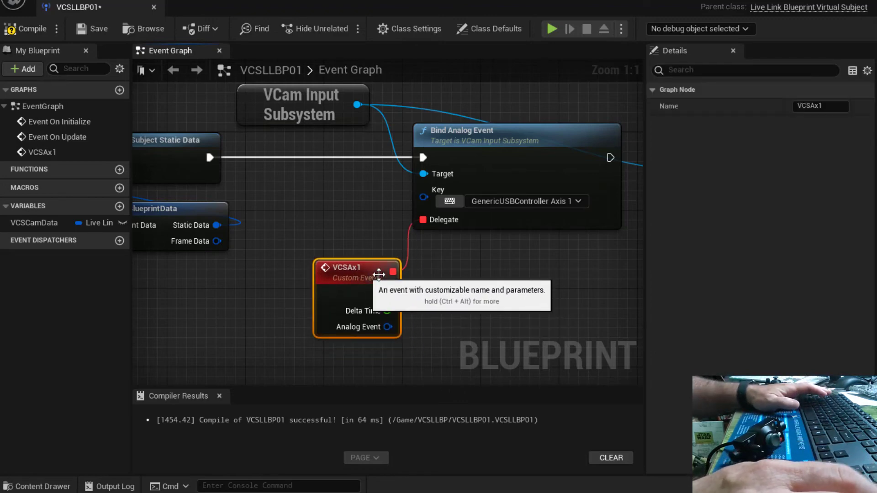
# Add a custom event named VCSAx2 on the second Bind Analog Event's Delegate input and align it with VCSAx1
pyautogui.moveTo(530, 291); pyautogui.dragTo(372, 255, button='right')
pyautogui.moveTo(552, 181); pyautogui.dragTo(477, 250)
pyautogui.write('Cust')
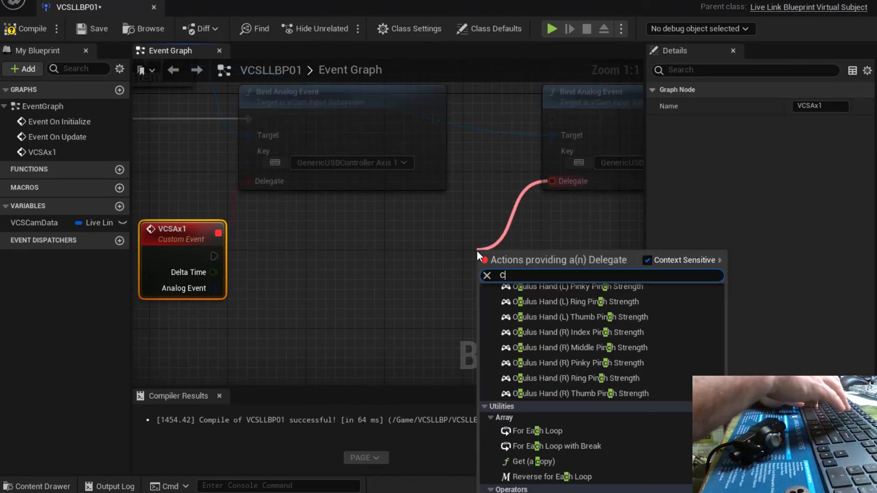
pyautogui.click(560, 302)
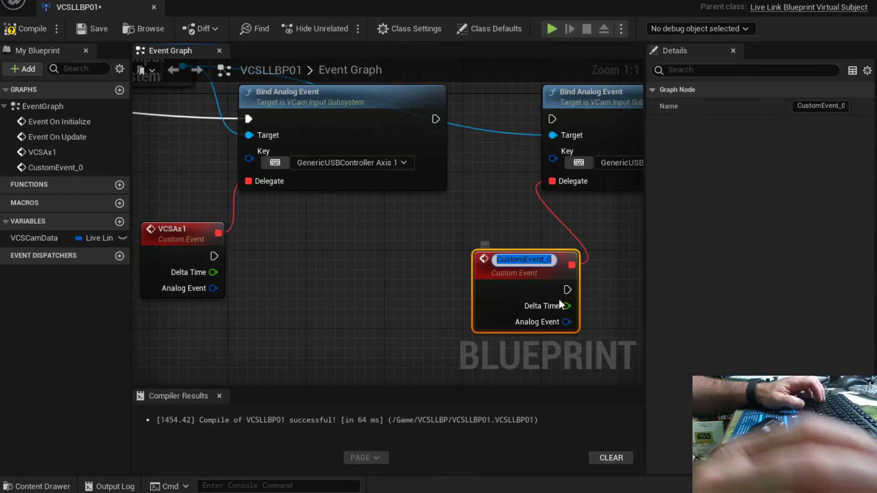
pyautogui.write('VCS')
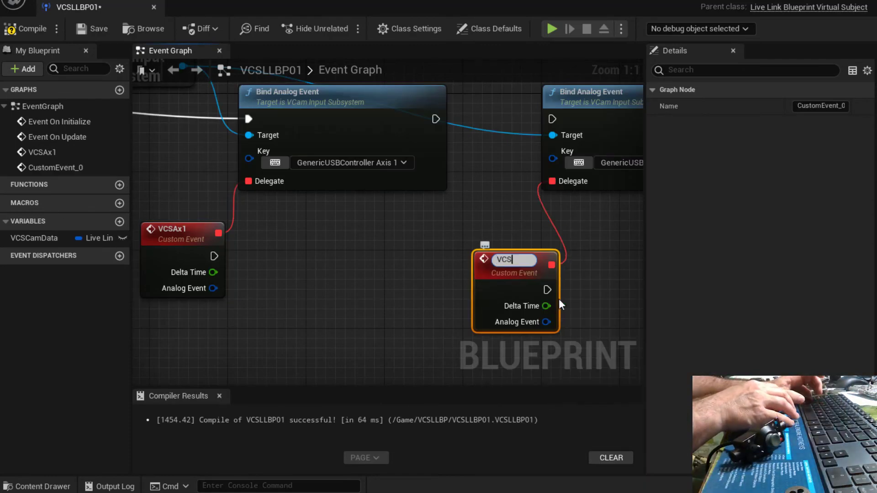
pyautogui.write('Ax2')
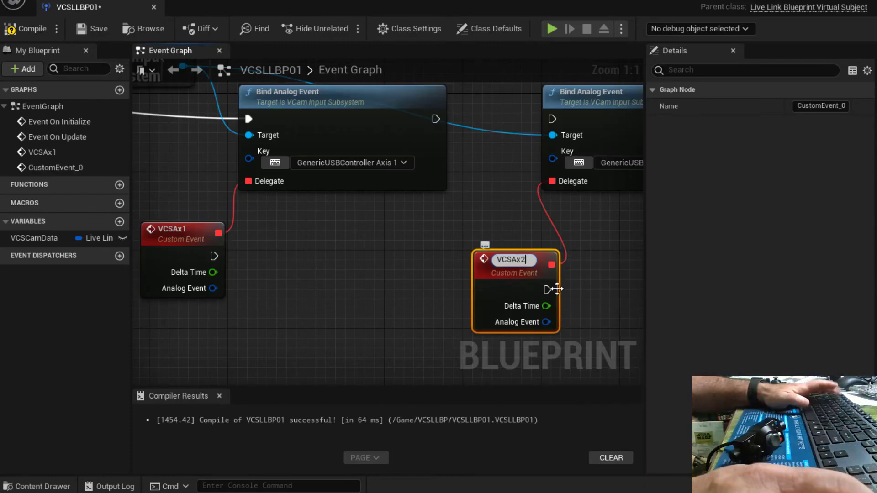
pyautogui.click(394, 262)
pyautogui.moveTo(501, 265); pyautogui.dragTo(472, 235)
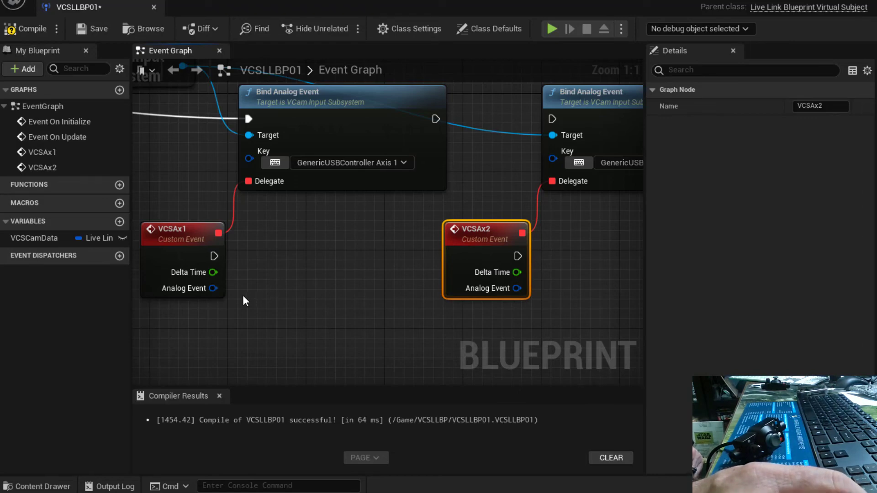
# Add a Break LiveLinkCameraFrameData node from the Frame Data output, place it below VCSAx1 and expand it to show all pins
pyautogui.moveTo(242, 294); pyautogui.dragTo(458, 206, button='right')
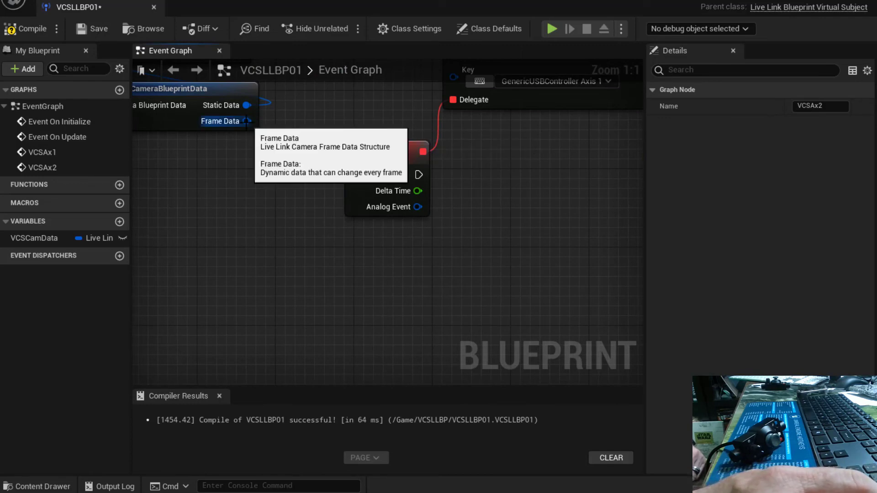
pyautogui.moveTo(247, 122); pyautogui.dragTo(243, 187)
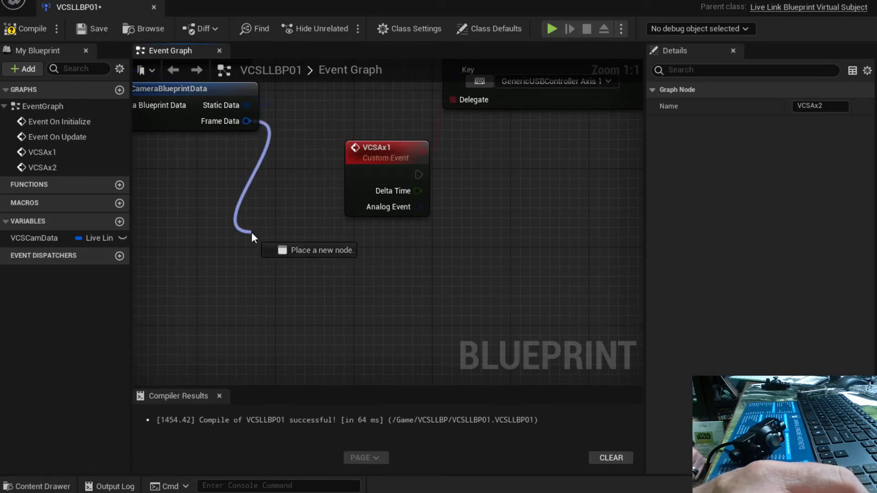
pyautogui.moveTo(251, 232); pyautogui.dragTo(251, 233)
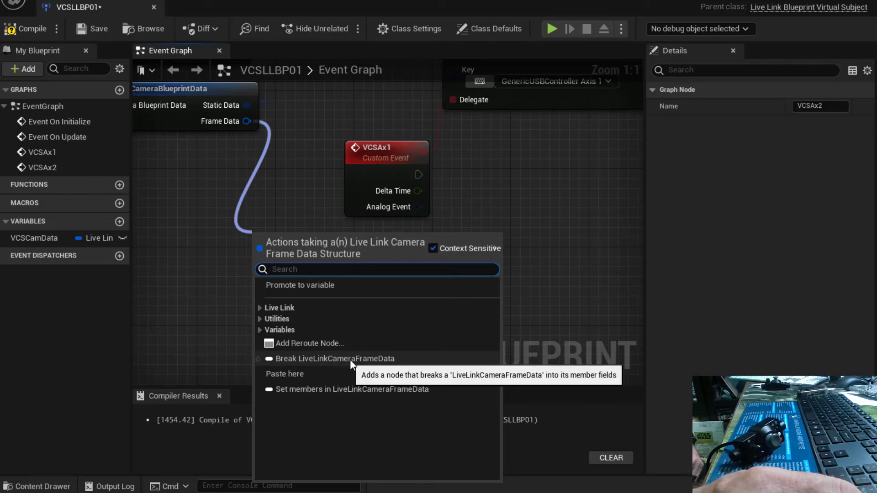
pyautogui.click(368, 360)
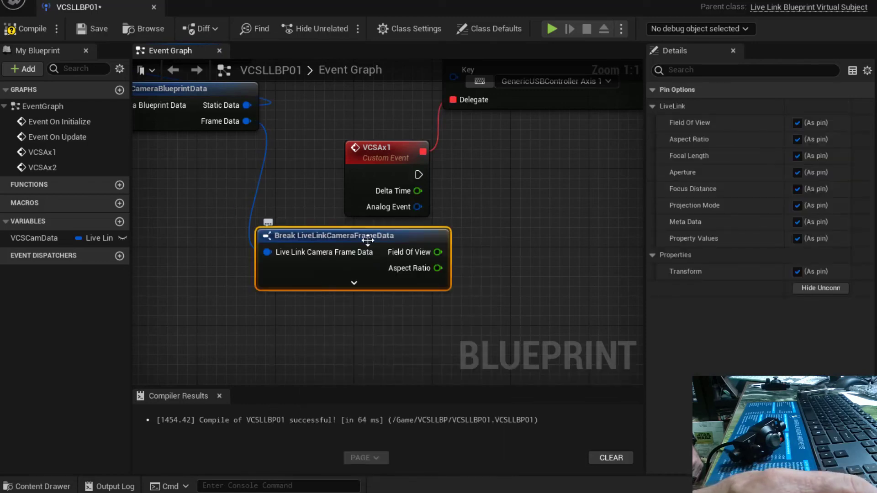
pyautogui.moveTo(368, 240); pyautogui.dragTo(338, 239)
pyautogui.click(324, 283)
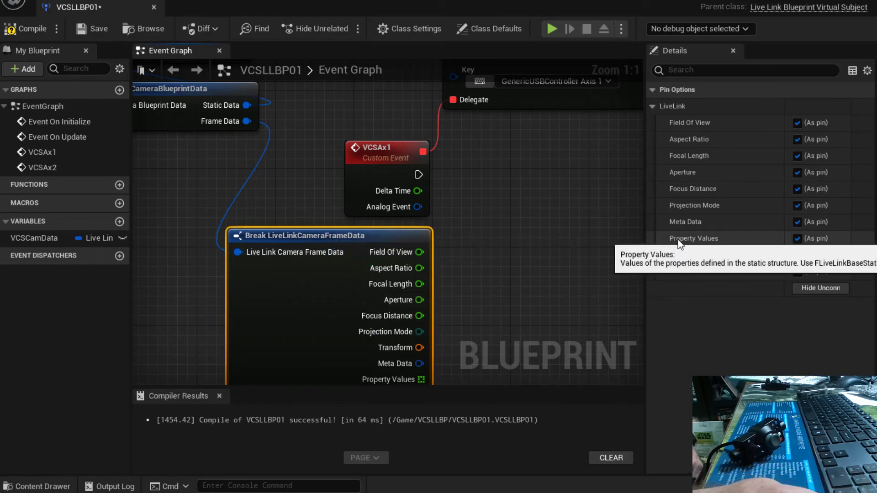
# Hide every output pin of the Break LiveLinkCameraFrameData node except Property Values
pyautogui.click(797, 123)
pyautogui.click(797, 139)
pyautogui.click(797, 156)
pyautogui.click(797, 172)
pyautogui.click(797, 189)
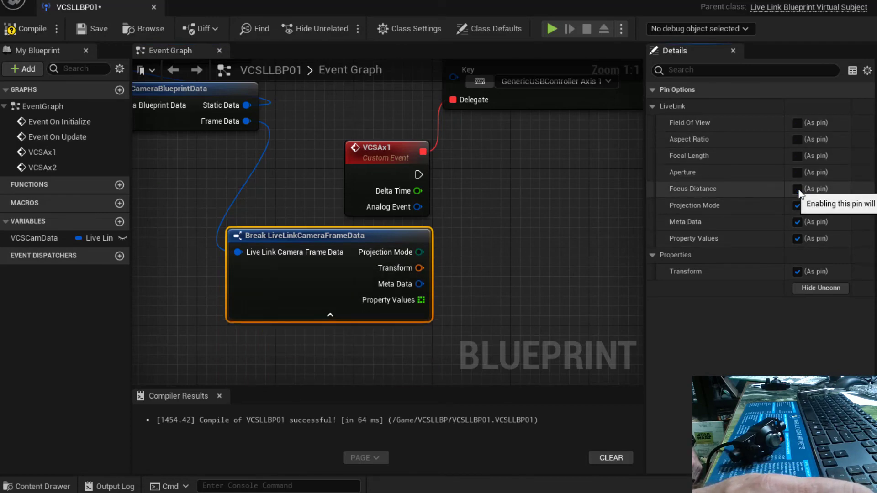
pyautogui.click(798, 206)
pyautogui.click(797, 222)
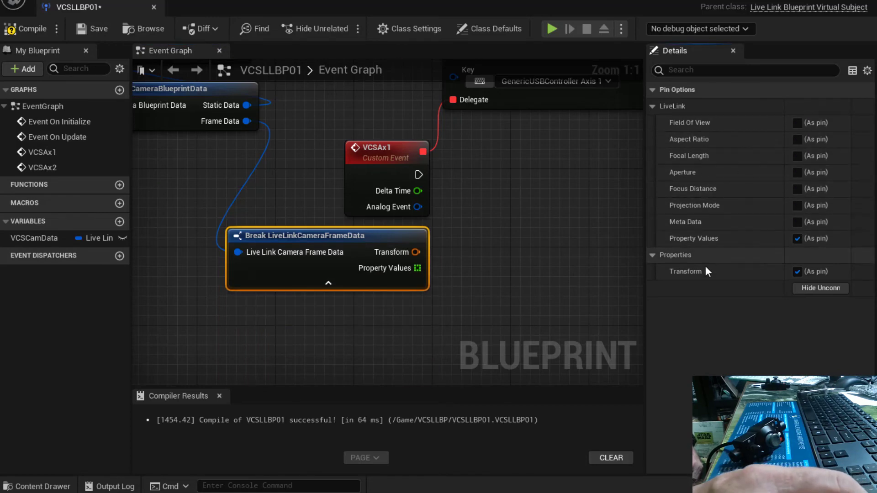
pyautogui.click(798, 272)
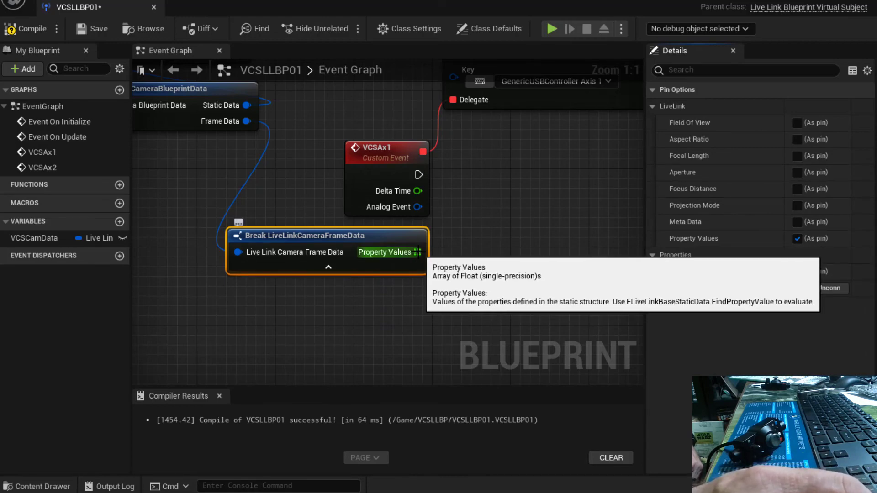
# Add a Set Array Elem node from Property Values, place it beside VCSAx1 and connect that event's execution output to it
pyautogui.moveTo(511, 246); pyautogui.dragTo(386, 254, button='right')
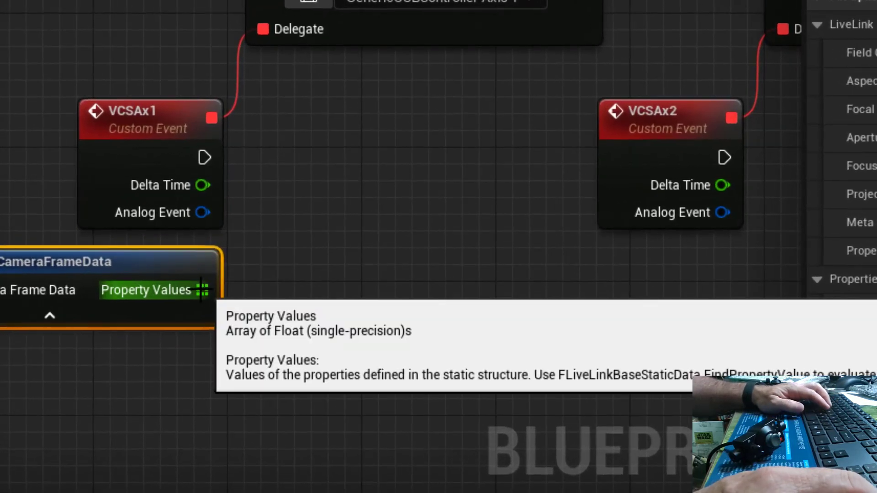
pyautogui.moveTo(293, 261); pyautogui.dragTo(362, 197)
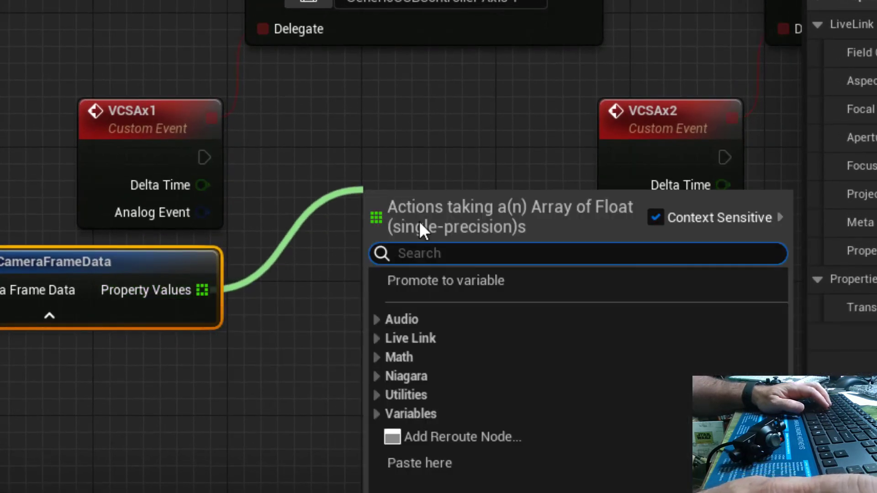
pyautogui.write('set')
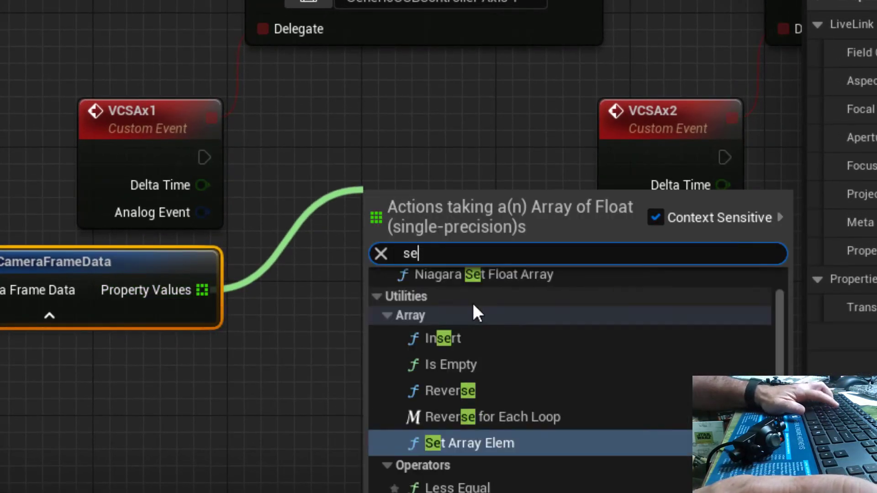
pyautogui.click(456, 363)
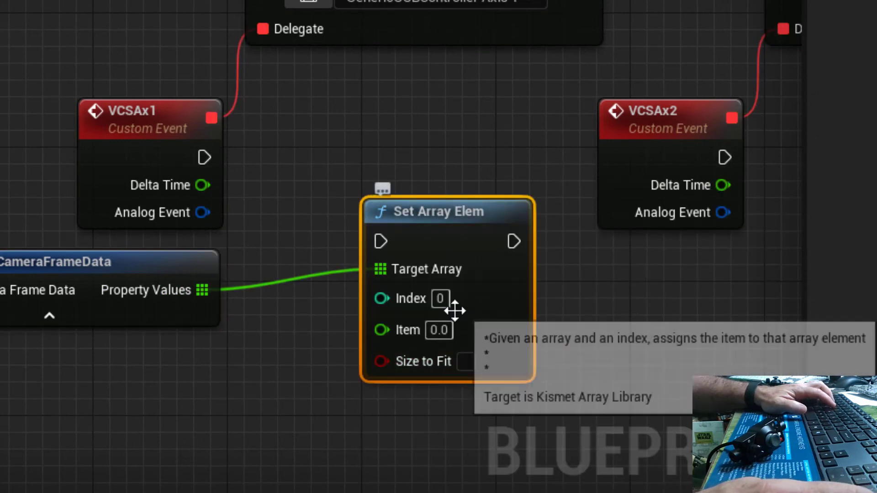
pyautogui.moveTo(436, 207); pyautogui.dragTo(454, 118)
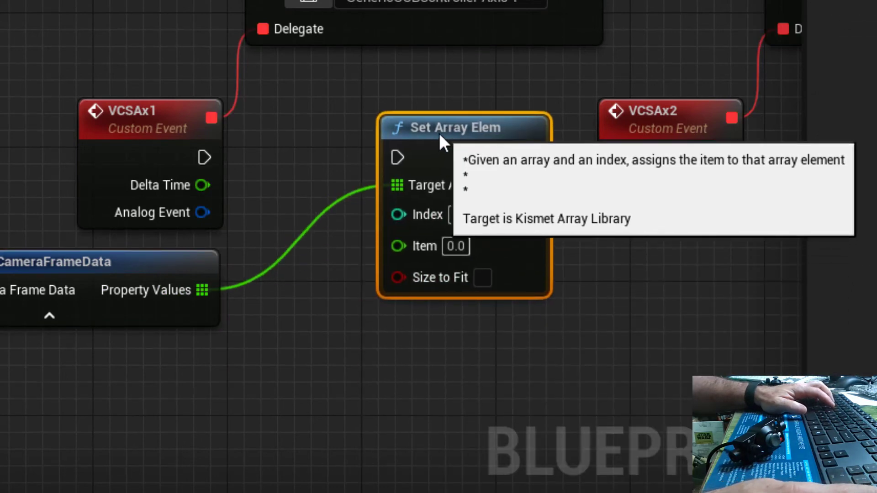
pyautogui.moveTo(204, 158); pyautogui.dragTo(382, 159)
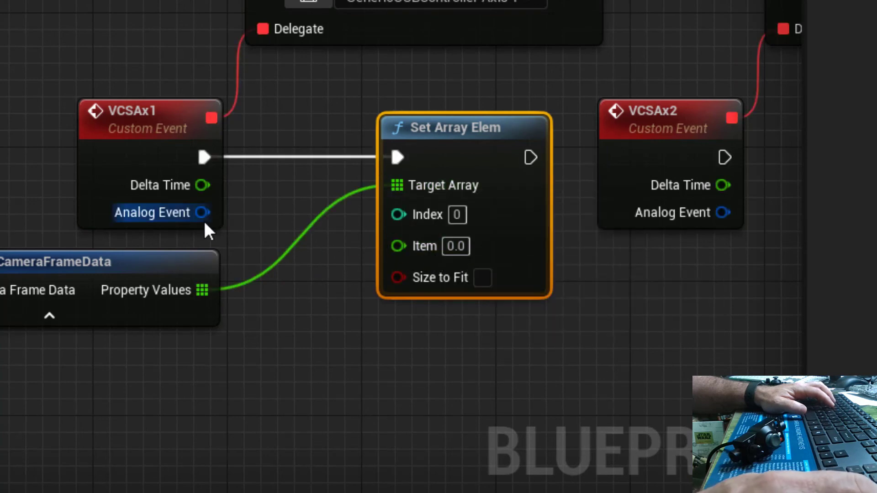
# Add a Get Analog Value node from VCSAx1's Analog Event and feed its Return Value into the Set Array Elem's Item input
pyautogui.moveTo(201, 213); pyautogui.dragTo(269, 398)
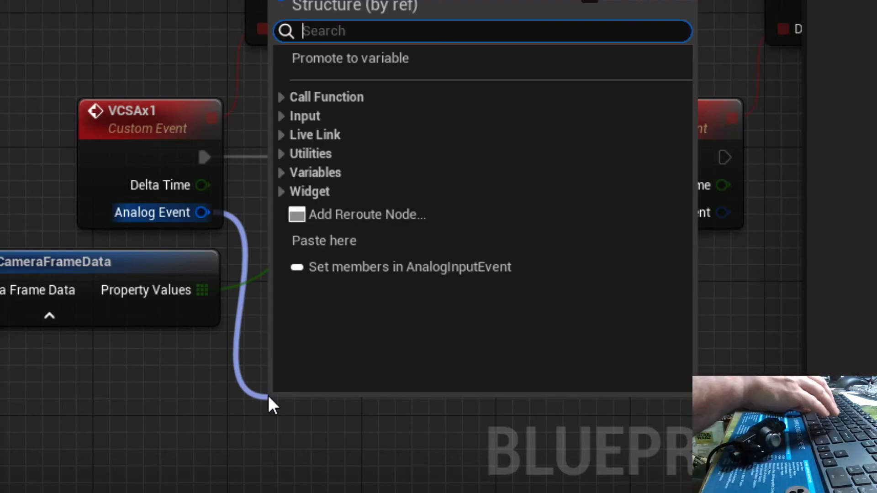
pyautogui.write('Get')
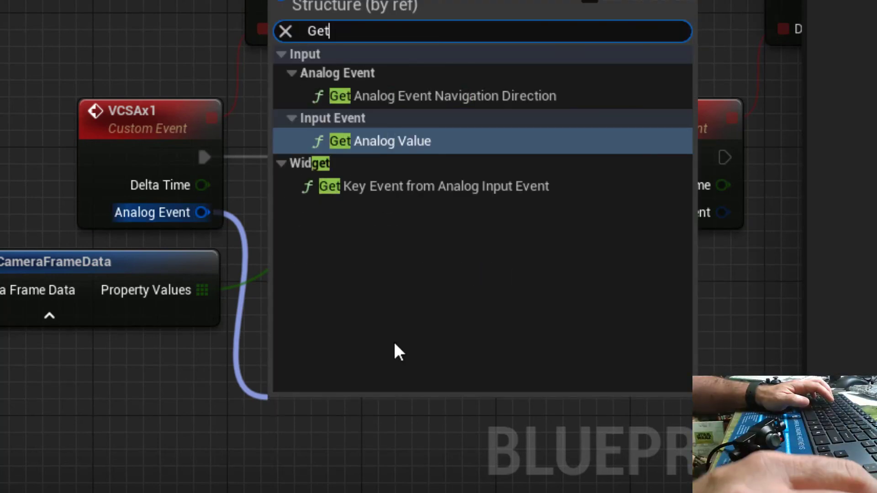
pyautogui.click(367, 145)
pyautogui.moveTo(435, 441); pyautogui.dragTo(399, 245)
pyautogui.moveTo(348, 408); pyautogui.dragTo(347, 340)
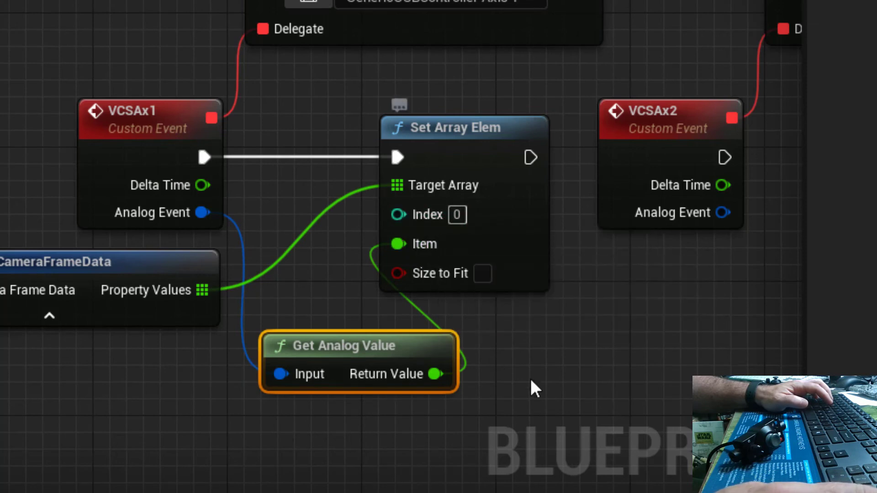
# Add a second Set Array Elem node from Property Values and place it beside VCSAx2
pyautogui.moveTo(646, 342); pyautogui.dragTo(551, 327, button='right')
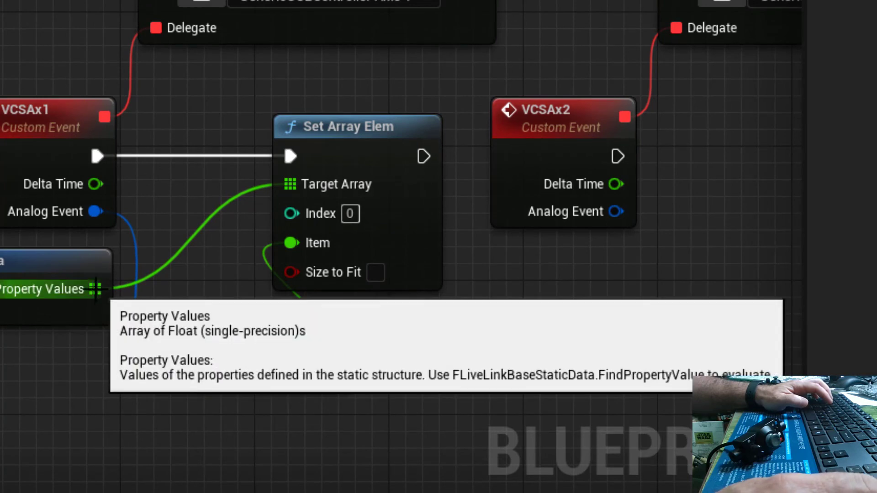
pyautogui.moveTo(98, 292); pyautogui.dragTo(711, 277)
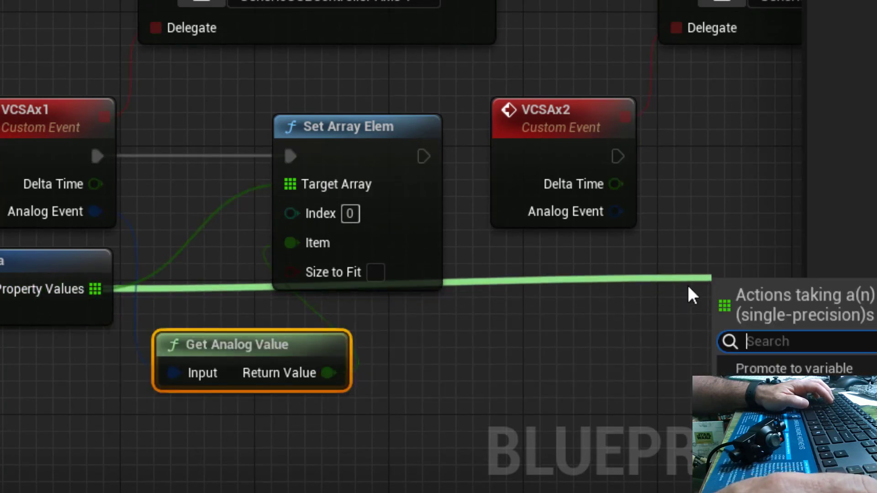
pyautogui.write('Set')
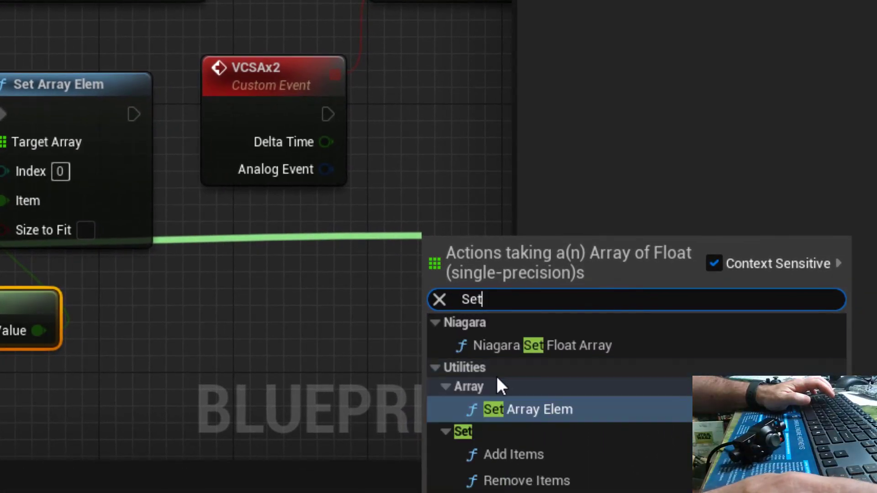
pyautogui.click(521, 411)
pyautogui.moveTo(333, 366); pyautogui.dragTo(50, 364, button='right')
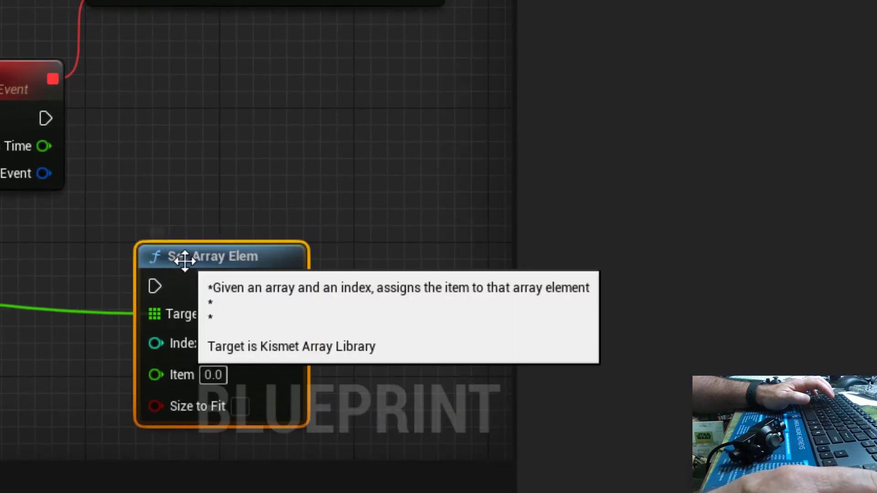
pyautogui.moveTo(185, 258); pyautogui.dragTo(265, 87)
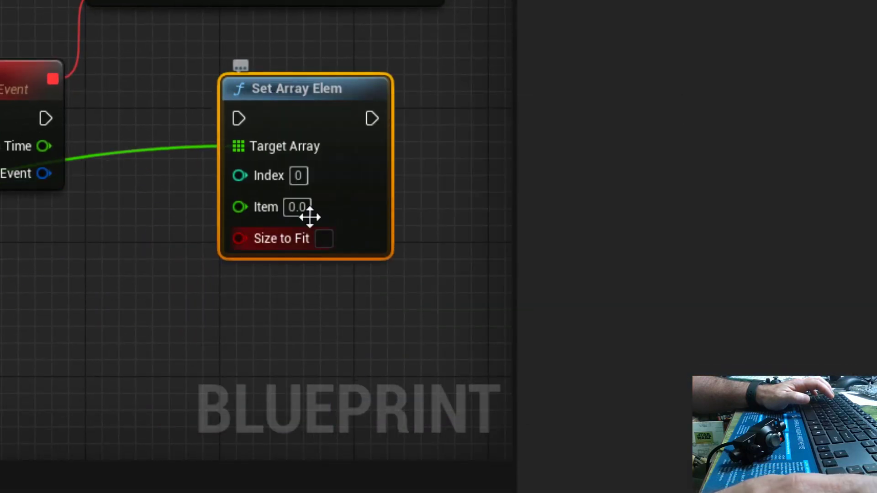
# Set the second Set Array Elem's Index to 1 and connect VCSAx2's execution output to the node
pyautogui.click(302, 175)
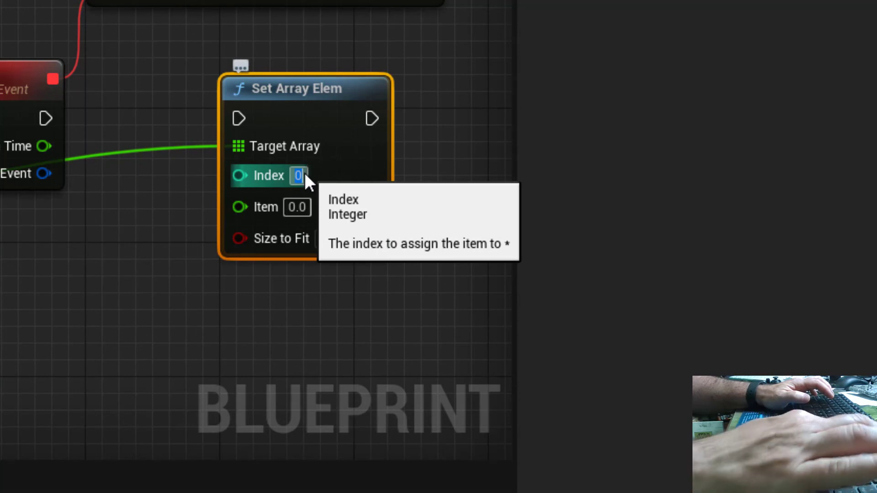
pyautogui.write('1')
pyautogui.click(114, 248)
pyautogui.moveTo(270, 89); pyautogui.dragTo(332, 71)
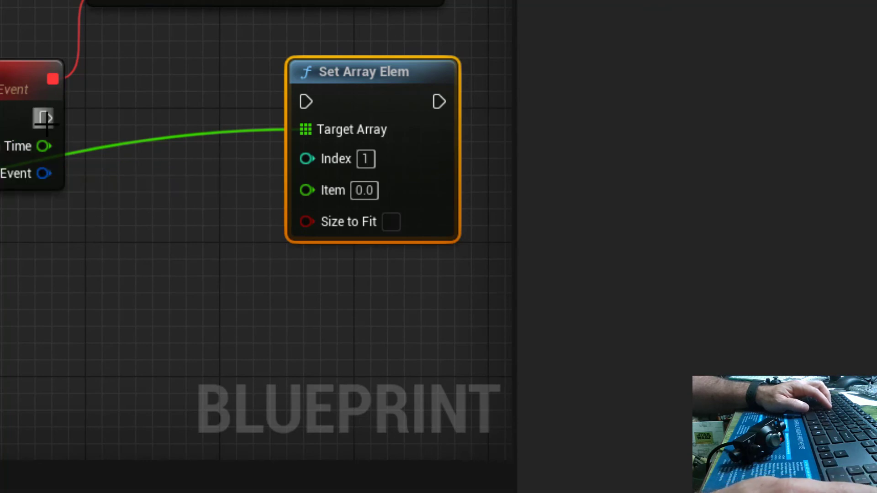
pyautogui.moveTo(45, 118); pyautogui.dragTo(304, 102)
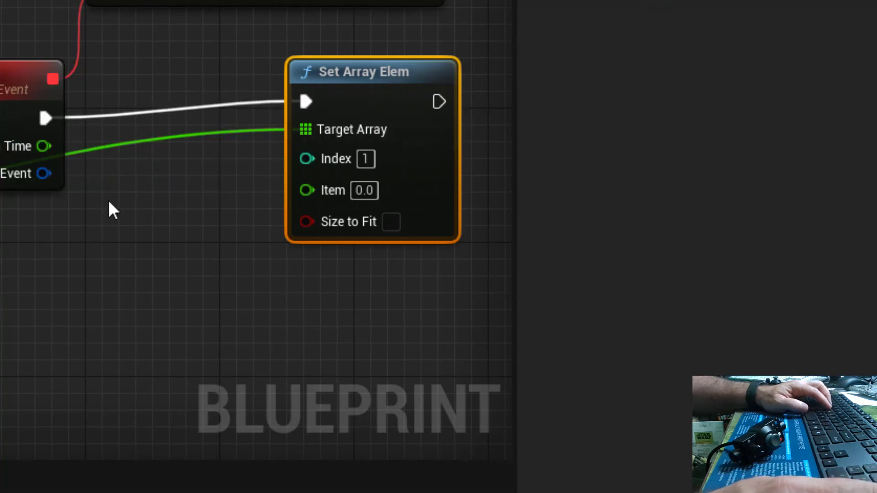
# Add a Get Analog Value node from VCSAx2's Analog Event and feed its Return Value into the second Set Array Elem's Item input
pyautogui.moveTo(44, 173); pyautogui.dragTo(75, 278)
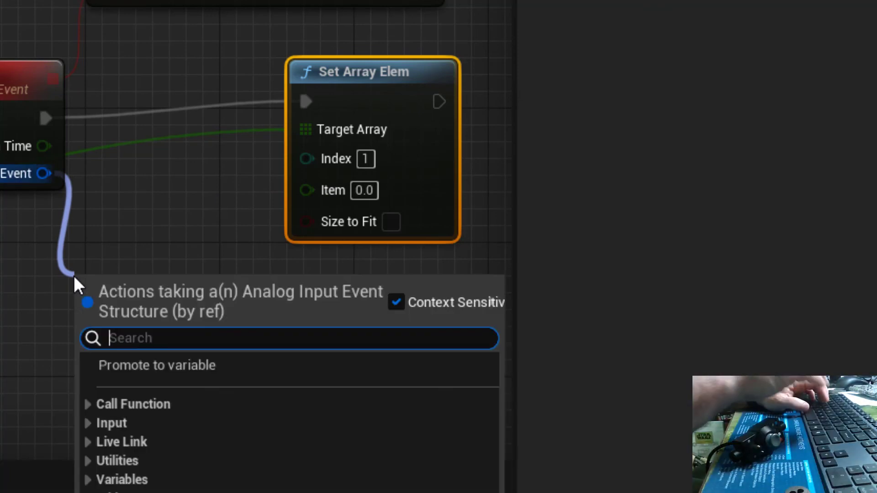
pyautogui.write('Get')
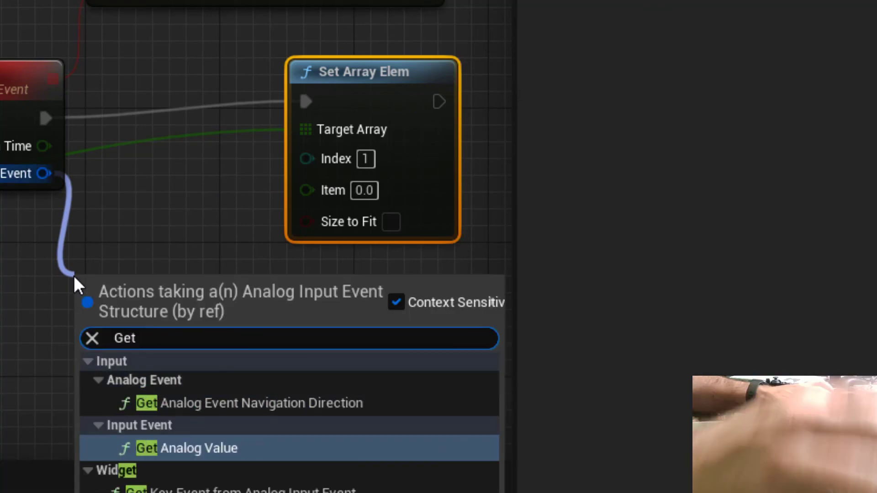
pyautogui.click(121, 440)
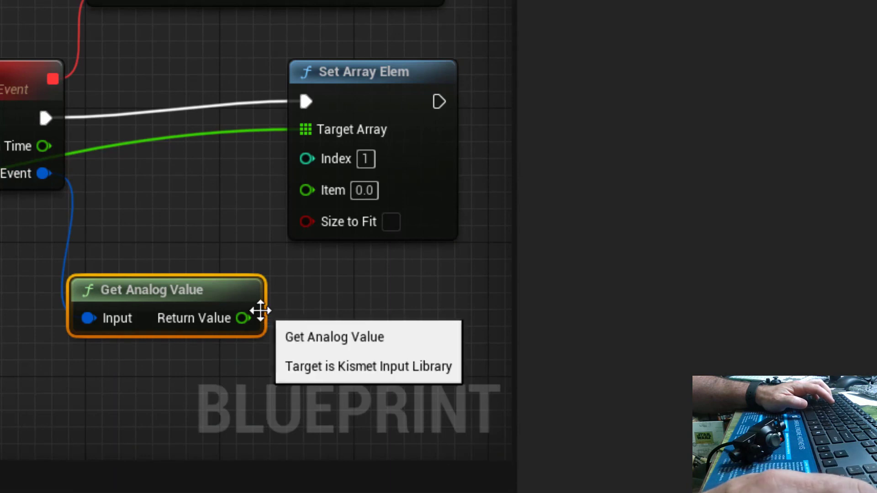
pyautogui.moveTo(245, 318); pyautogui.dragTo(311, 192)
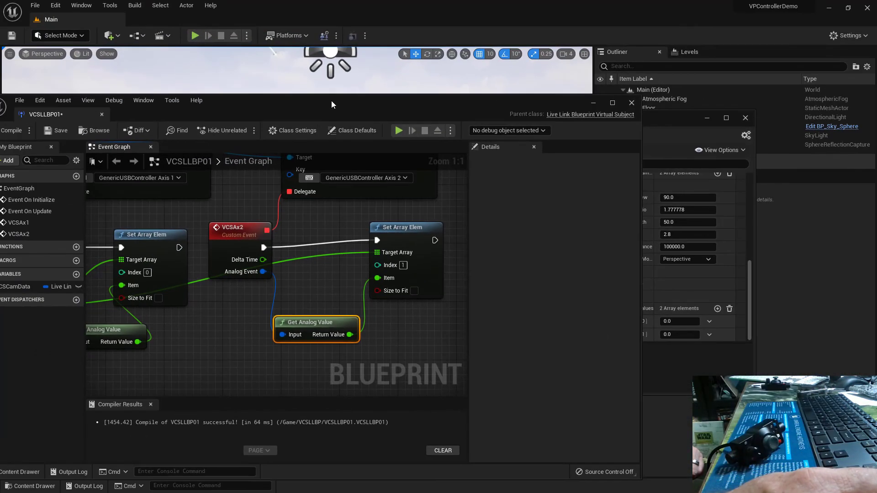
# Connect the Axis 1 Bind Analog Event's execution output to the Axis 2 Bind Analog Event and compile the blueprint
pyautogui.moveTo(331, 102); pyautogui.dragTo(349, 99)
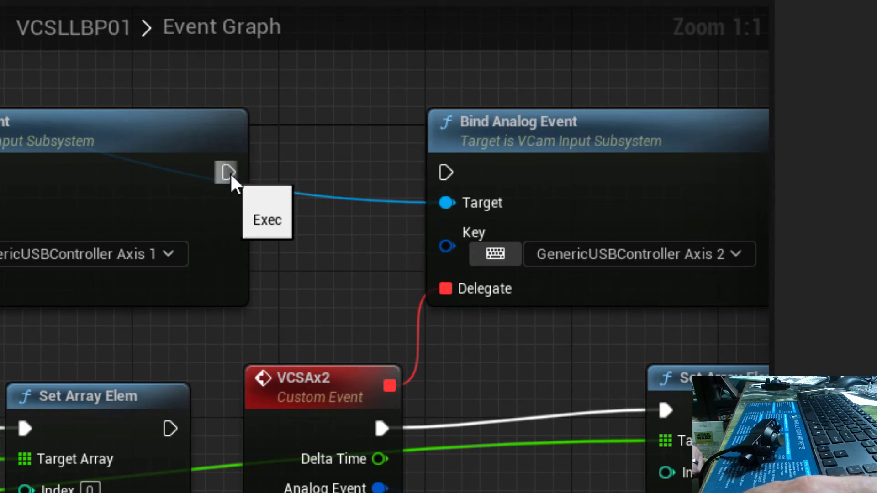
pyautogui.moveTo(230, 172); pyautogui.dragTo(446, 172)
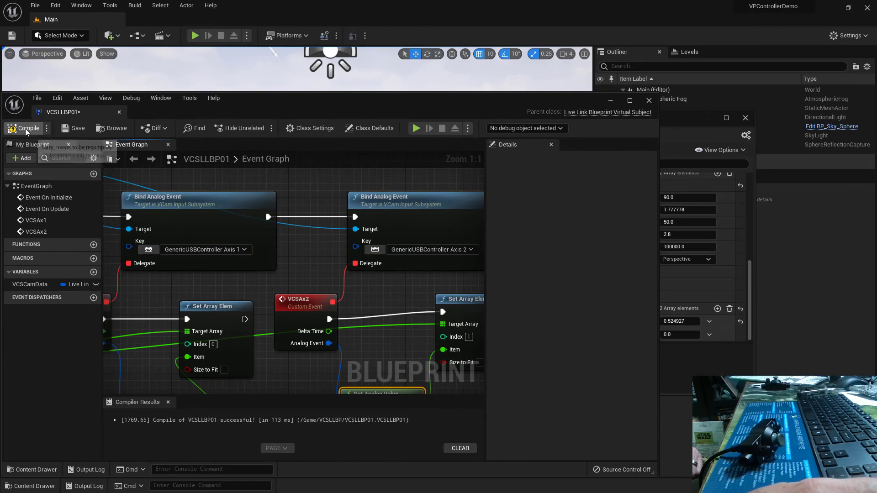
pyautogui.click(26, 130)
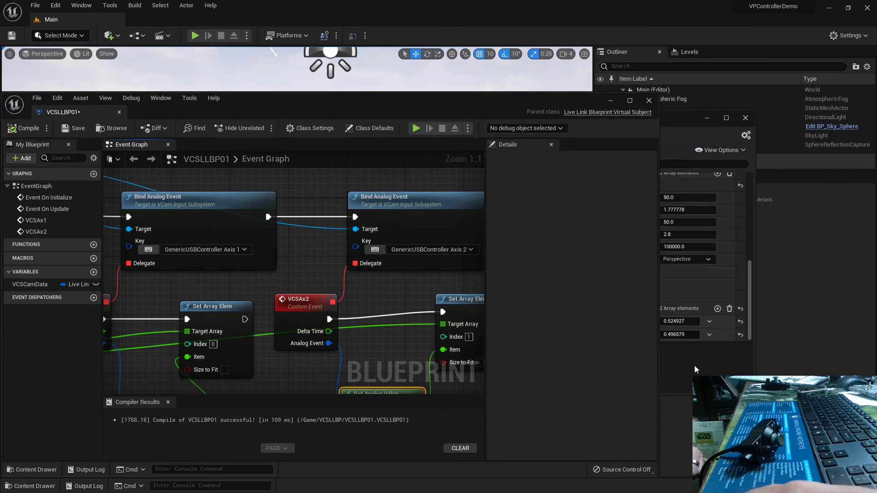
# Bring the Live Link window forward to examine the VCS subject's Property Values
pyautogui.click(688, 359)
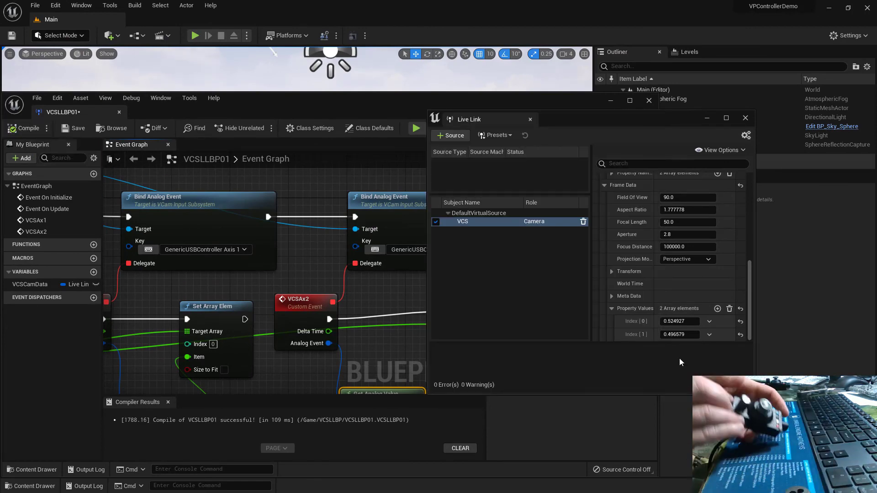